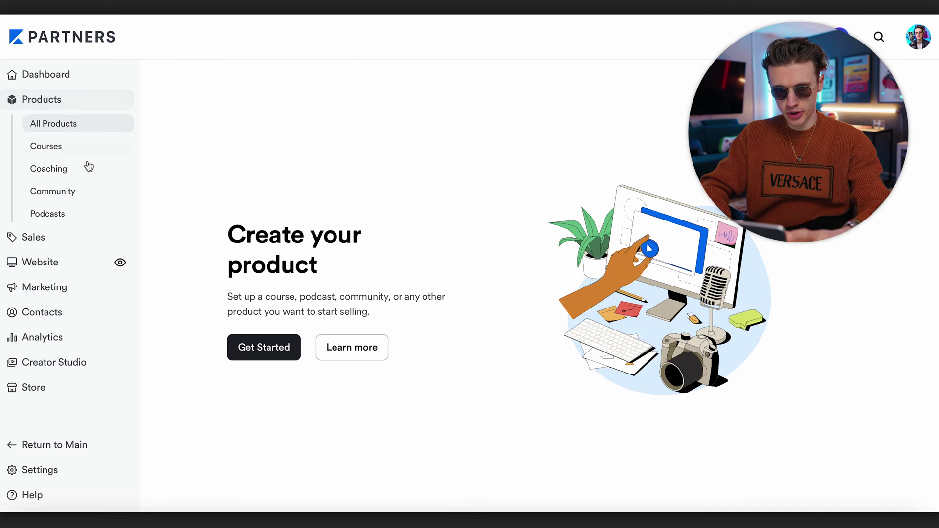
Go to Products > Community and start a new community with Get Started
left_click(84, 192)
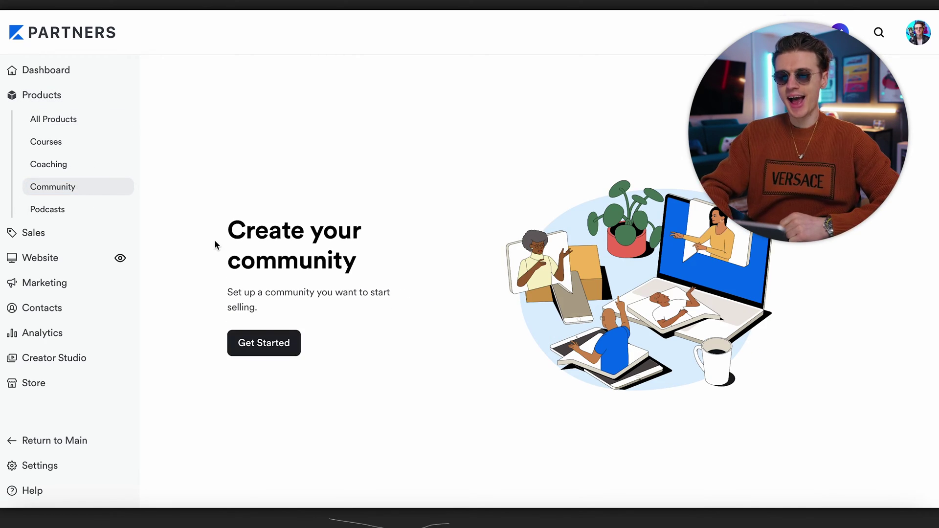
left_click(234, 341)
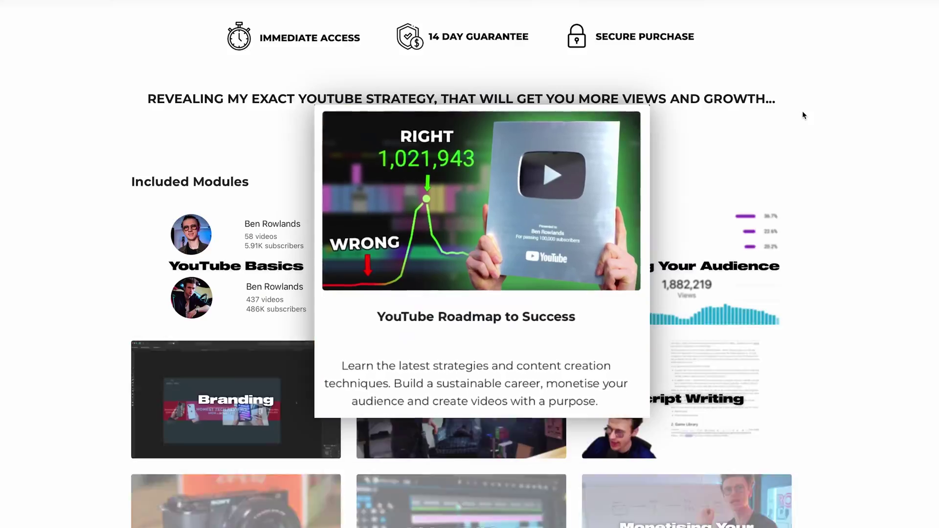
scroll(802, 112, "down", 8)
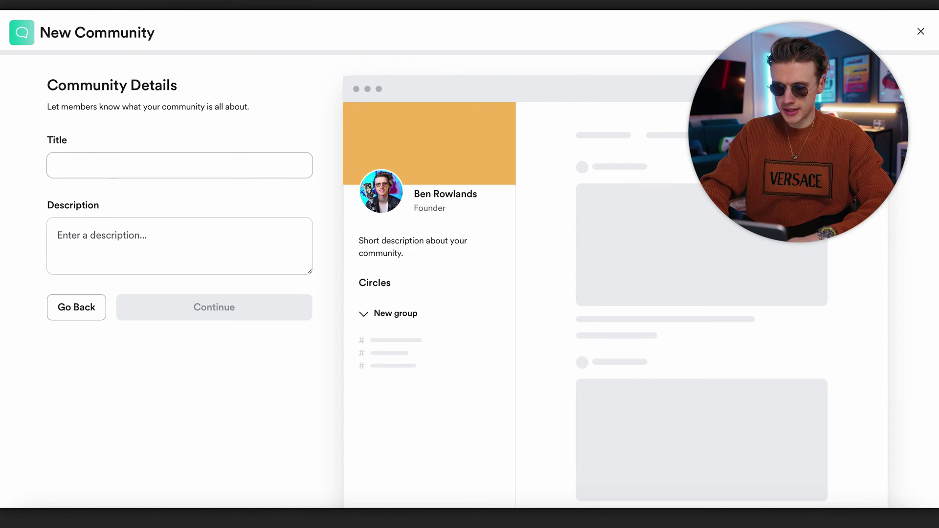
Title the community 'The Squad' and describe it as the COOLEST Community with Live Calls Every Thursday
type("T")
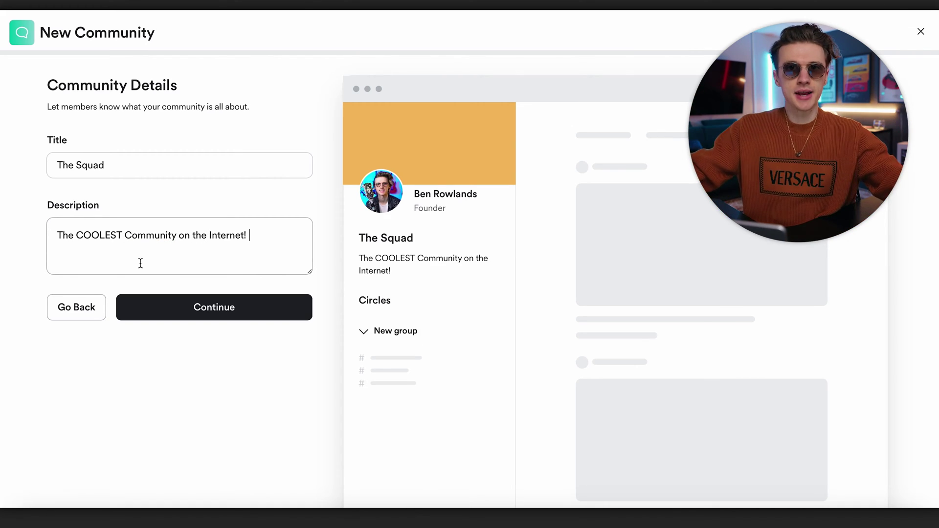
left_click(184, 318)
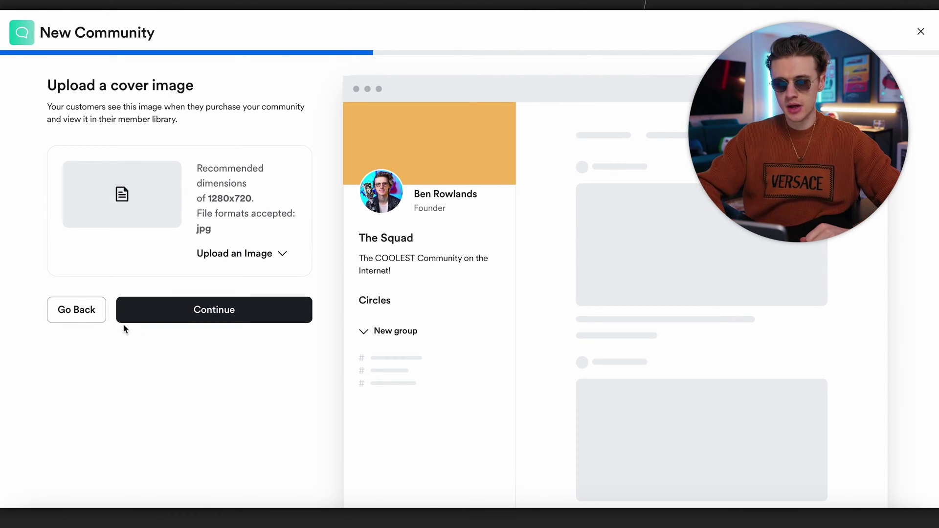
left_click(97, 319)
left_click(257, 251)
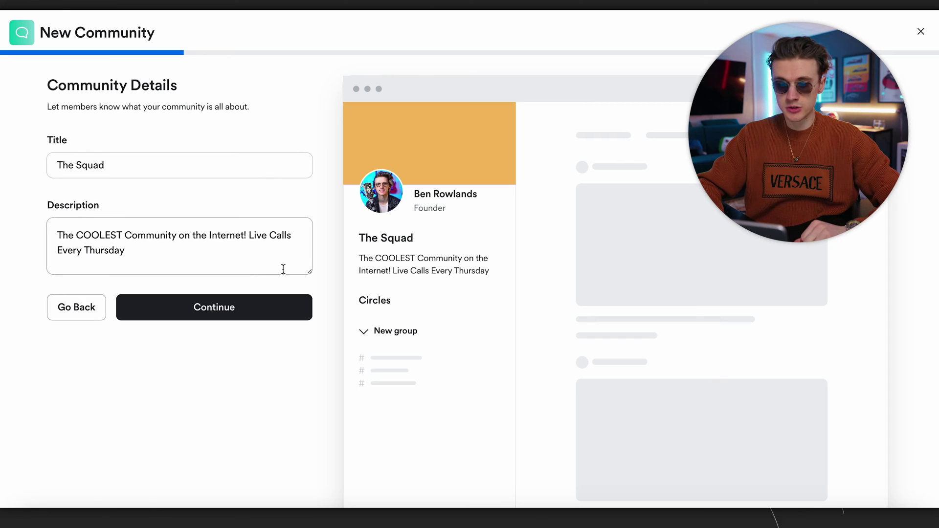
left_click(275, 311)
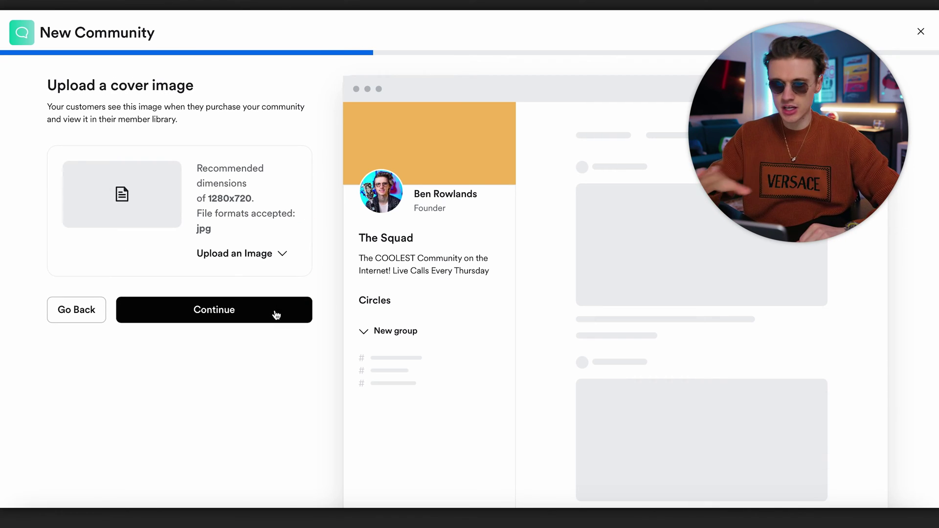
Upload the growth-chart YouTube thumbnail as the community cover image and continue
left_click(235, 256)
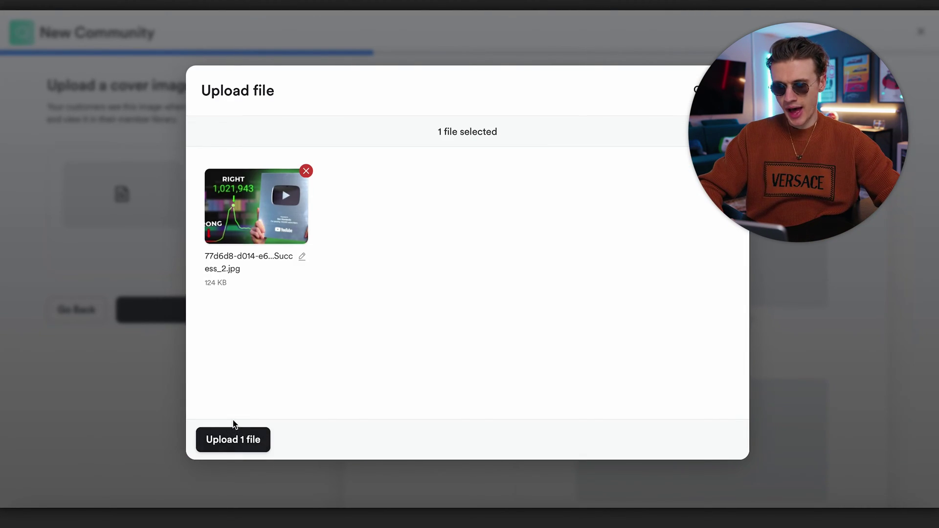
left_click(228, 439)
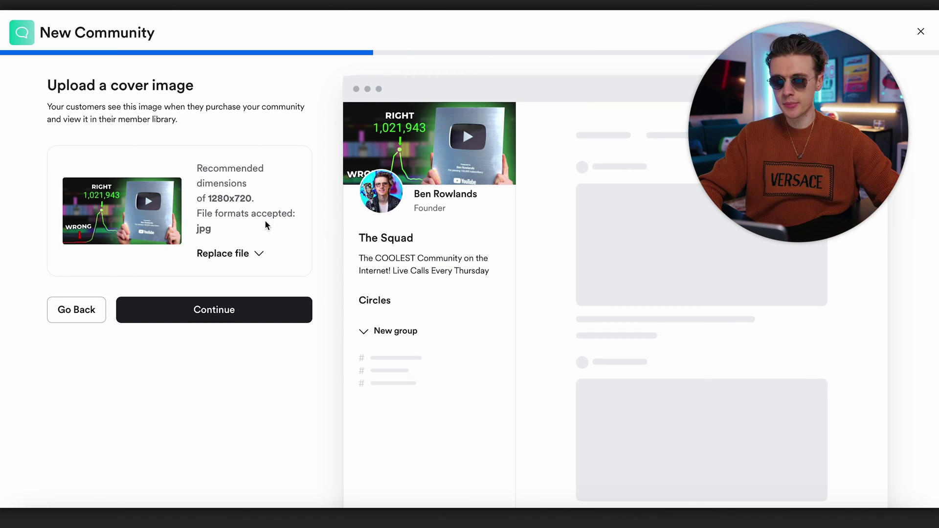
left_click(212, 320)
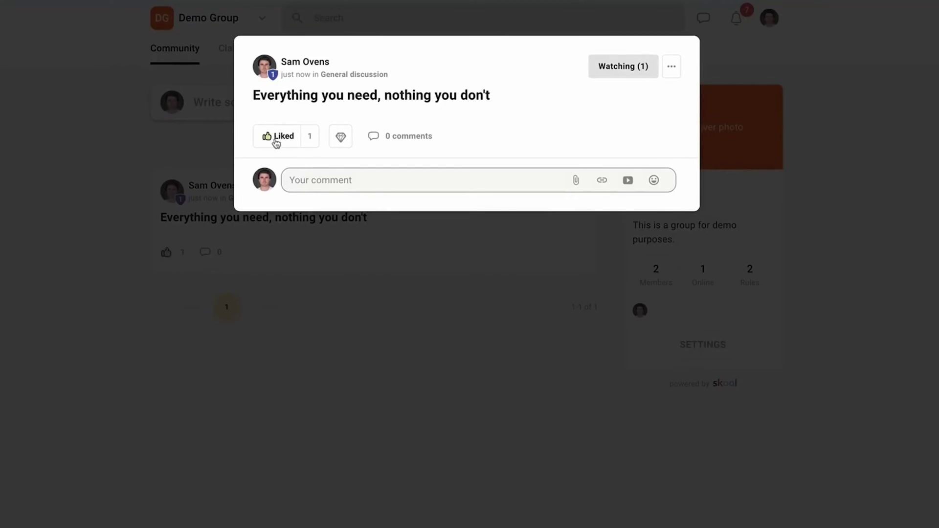
Start a comment beginning 'Co' under a post in the Skool Uplevel feed
left_click(329, 179)
type("Co")
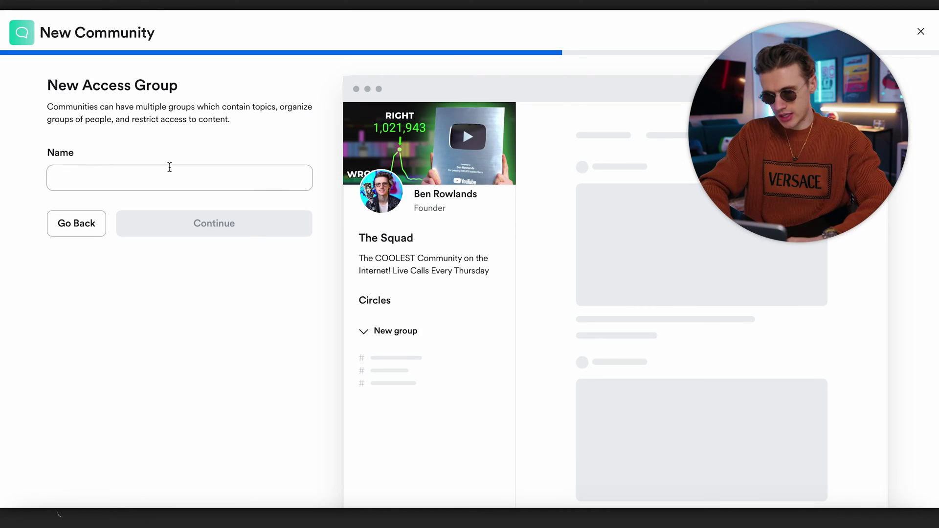
Name the access group 'Main Hub' and choose the community's pricing option
type("Main Hiub")
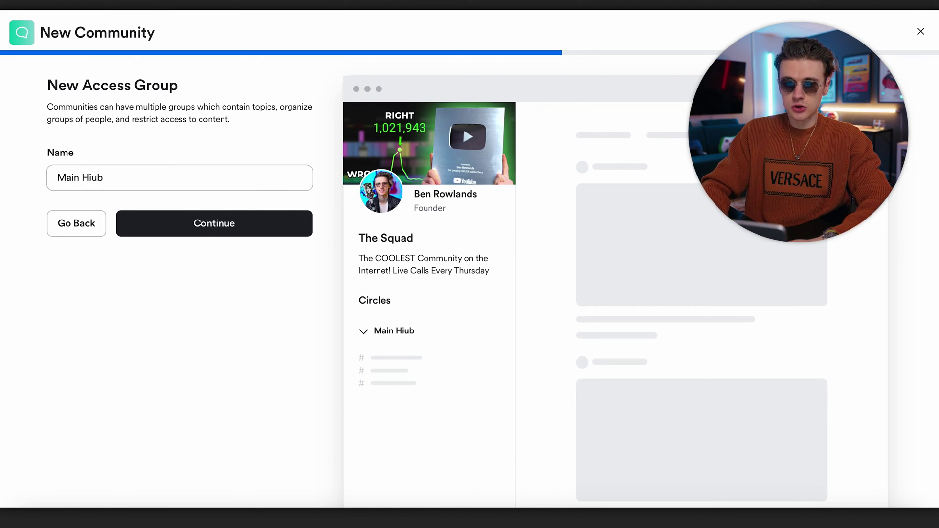
key("BackSpace")
key("BackSpace")
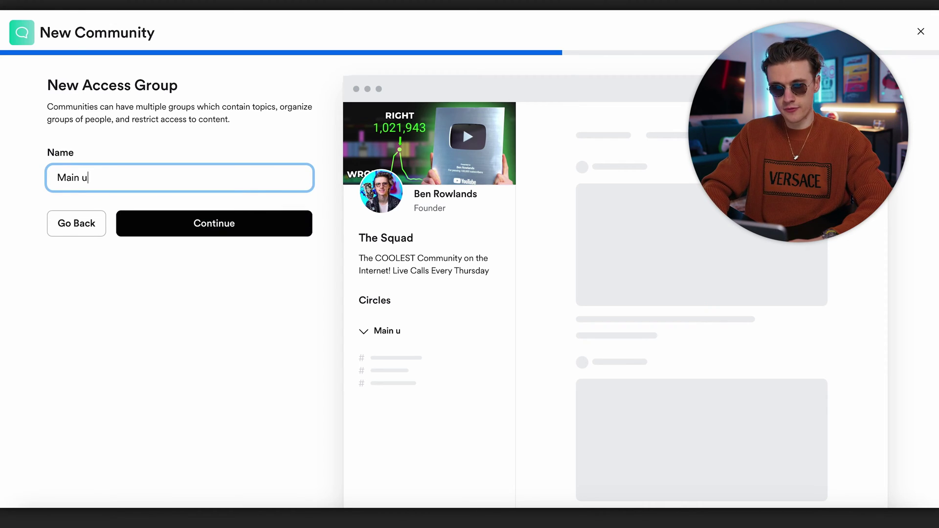
type("Hub")
left_click(224, 221)
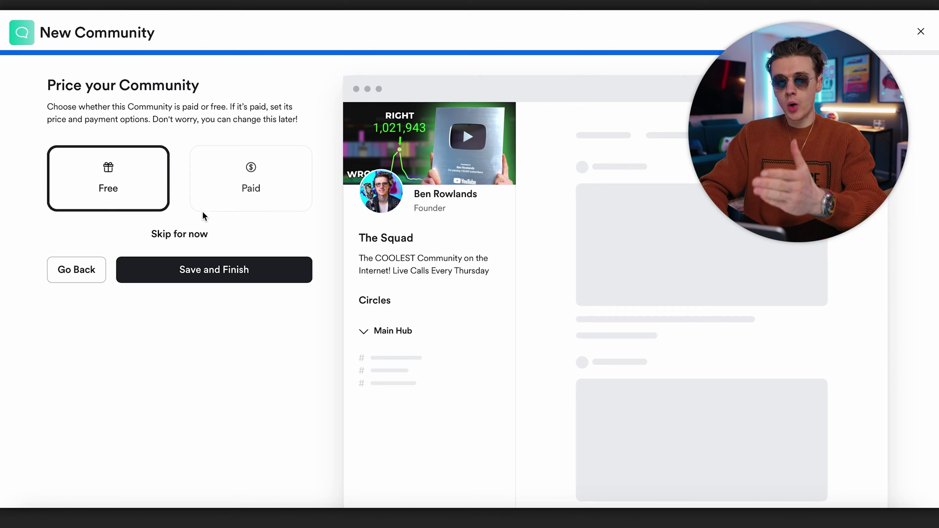
left_click(218, 201)
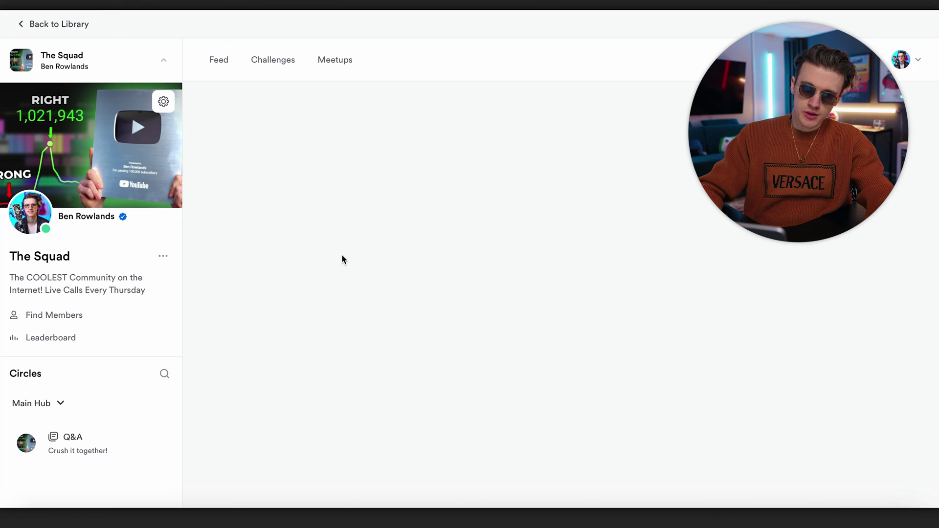
Publish a 'Welcome to the team!' post in The Squad's community feed
left_click(226, 68)
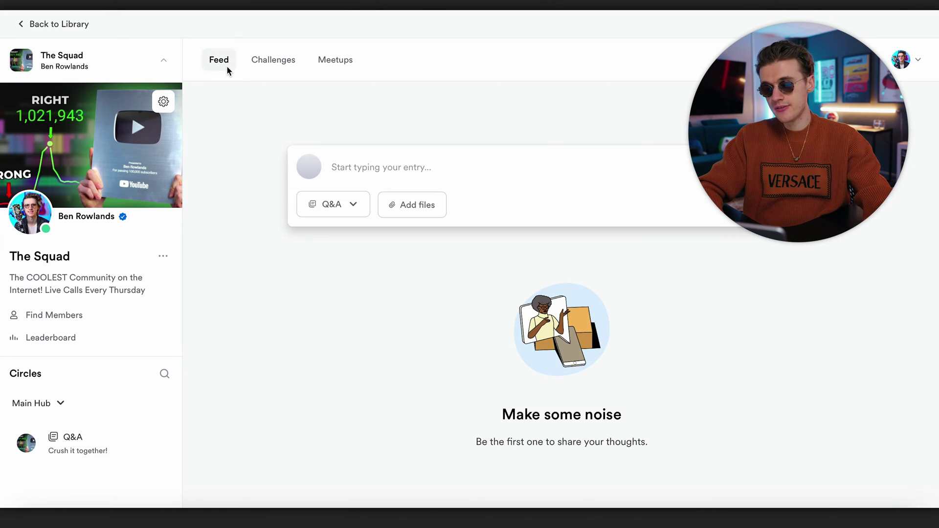
left_click(360, 169)
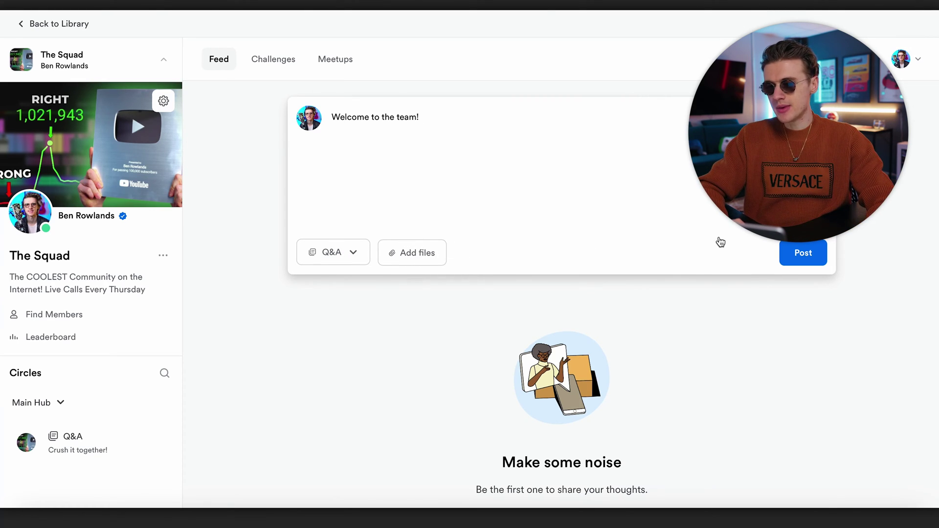
left_click(812, 264)
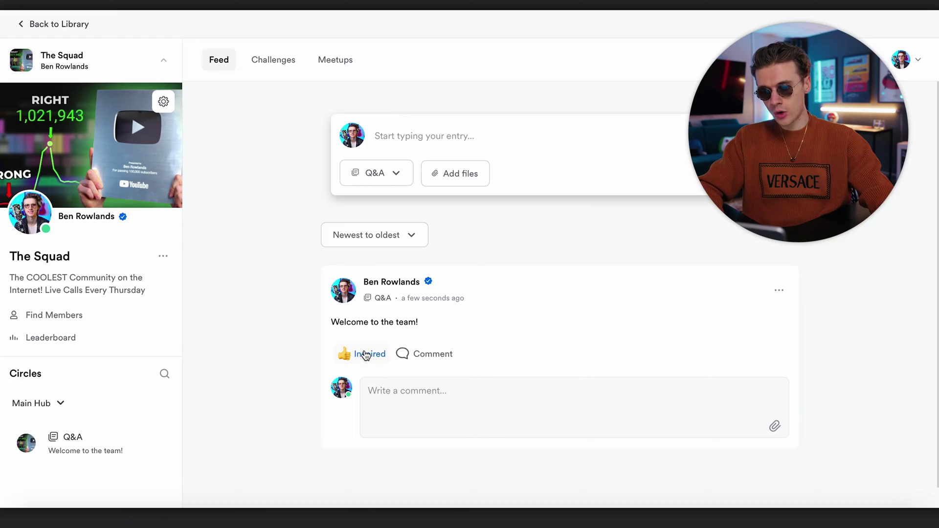
Give the welcome post a single thumbs-up Inspired reaction
left_click(367, 355)
left_click(351, 357)
left_click(361, 379)
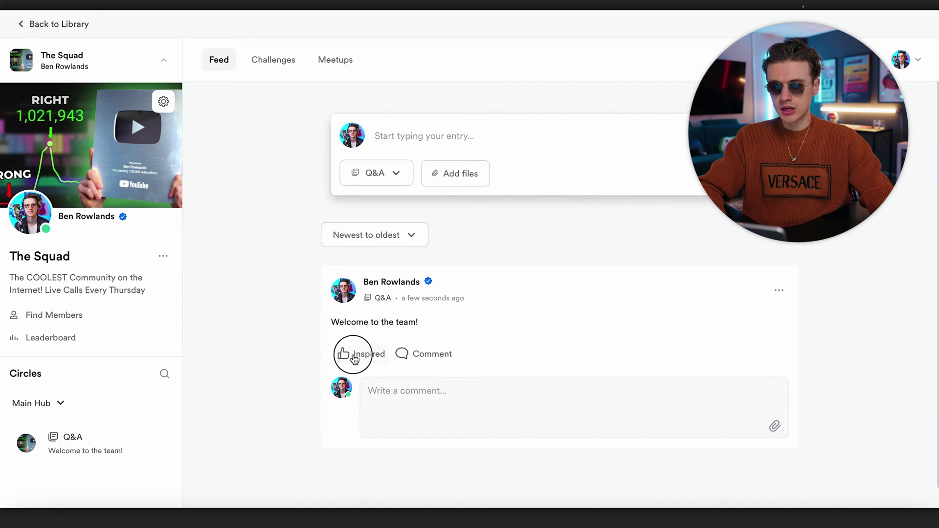
left_click(354, 356)
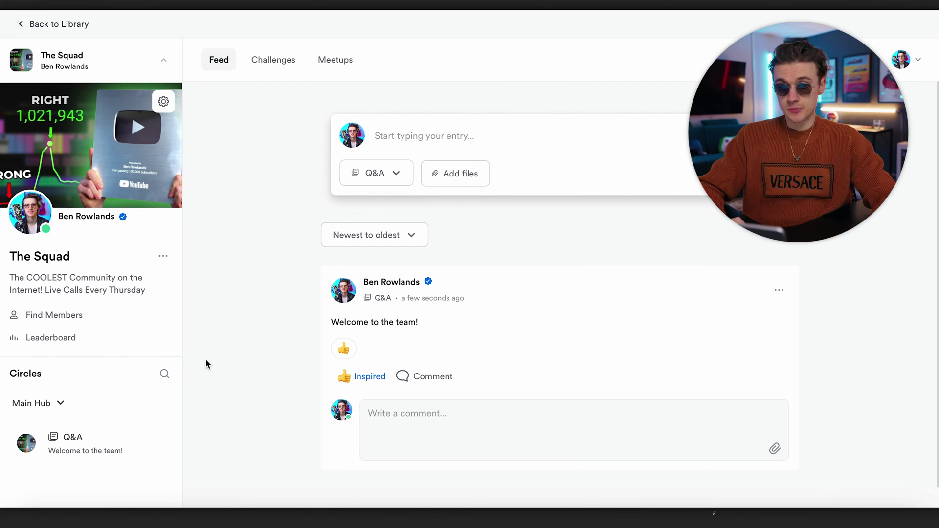
Open The Squad's settings Stats page: 0 new members, 1 message sent, 0 meetups
left_click(162, 109)
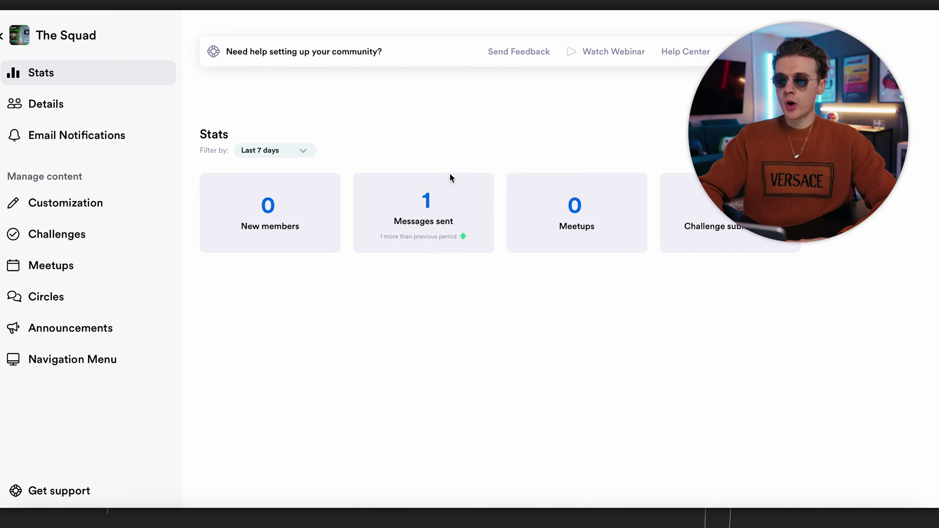
left_click(385, 202)
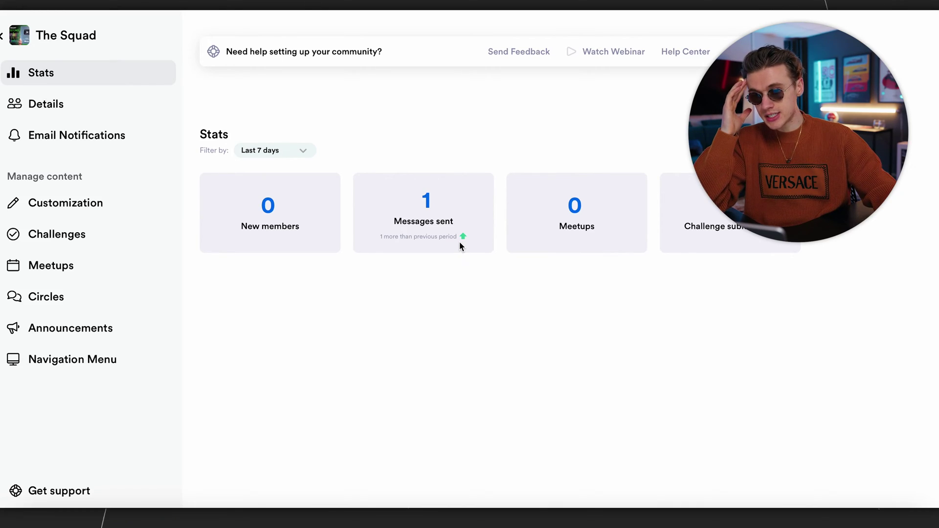
Keep the Stats filter on Last 7 days, then open the Community Details settings
left_click(266, 156)
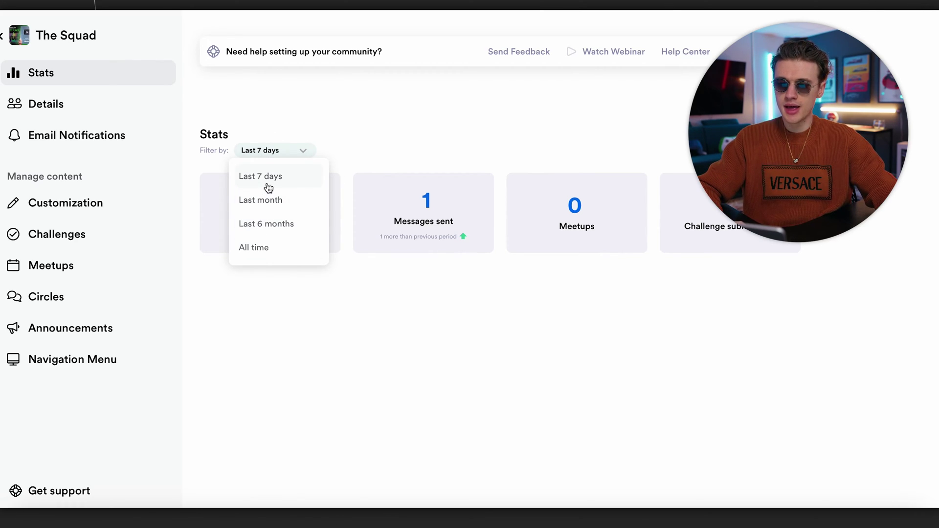
left_click(297, 182)
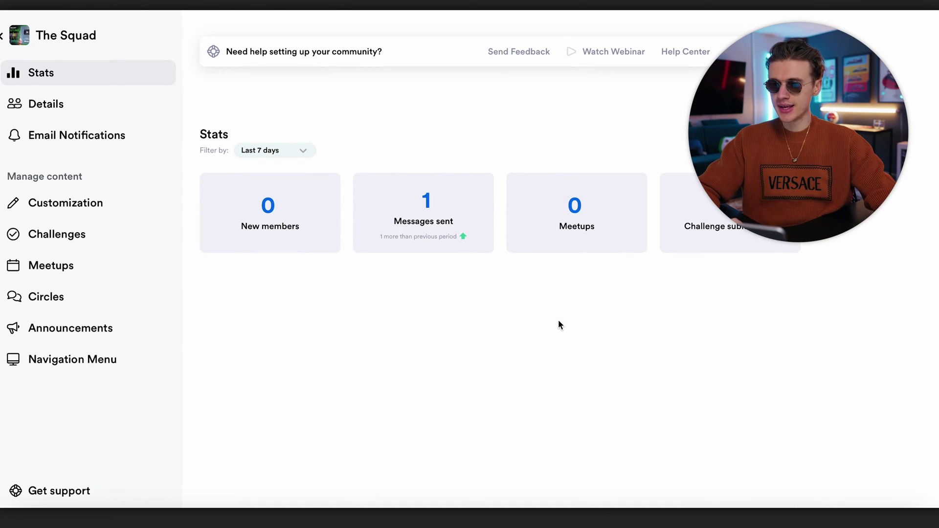
left_click(79, 103)
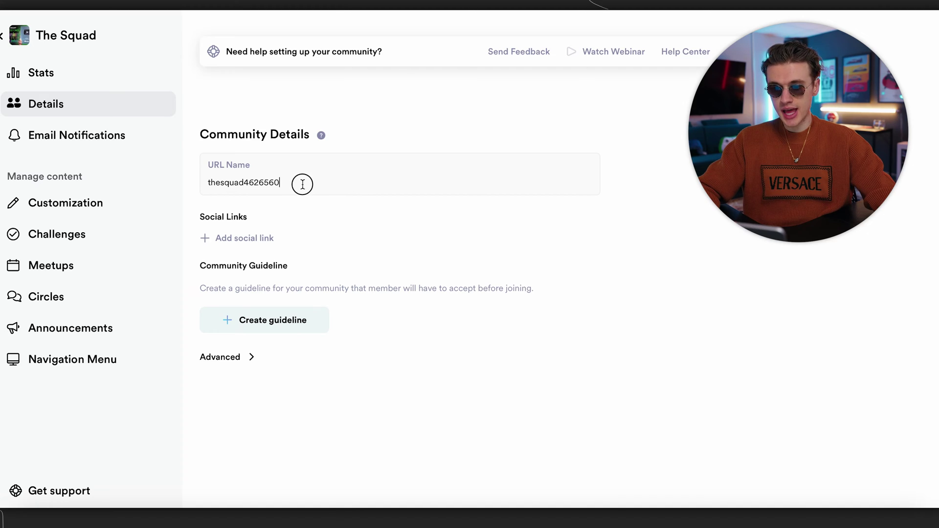
Delete the existing text from The Squad's URL Name field
key("BackSpace")
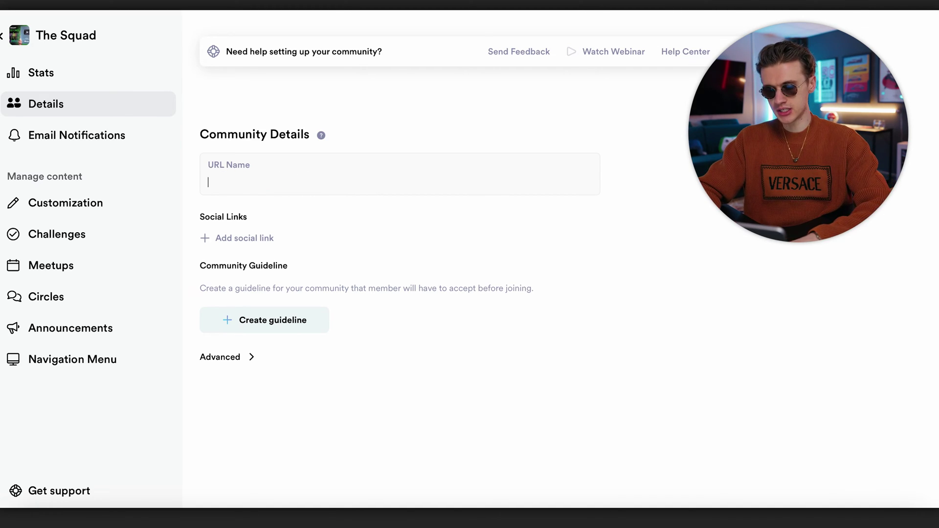
key("BackSpace")
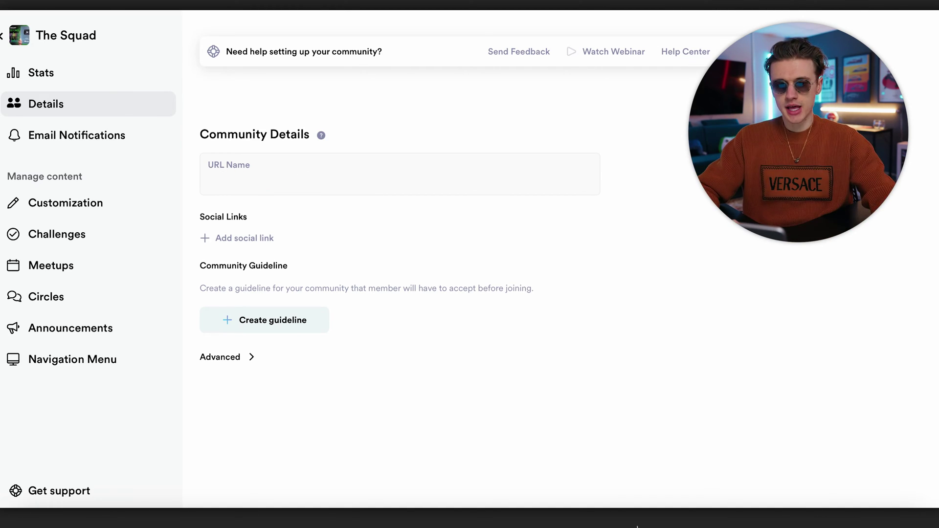
Open Email Notifications and review the enabled Circle and Challenge email controls
left_click(97, 133)
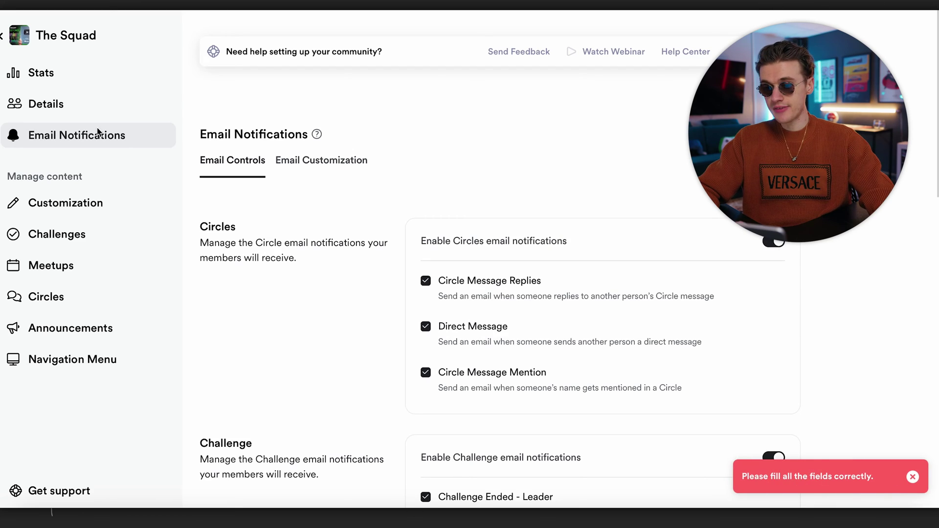
scroll(309, 333, "down", 2)
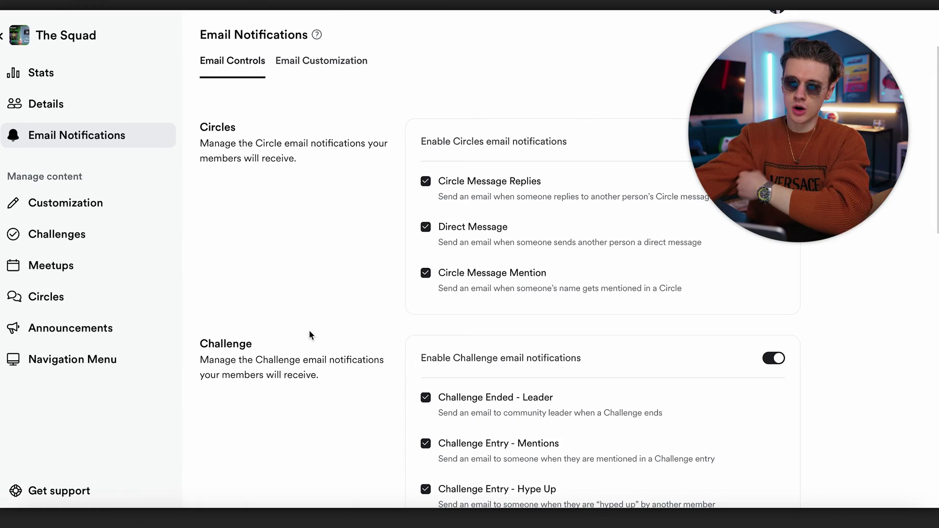
Review the Email Customization tab's Branding and Footer options for The Squad
left_click(341, 60)
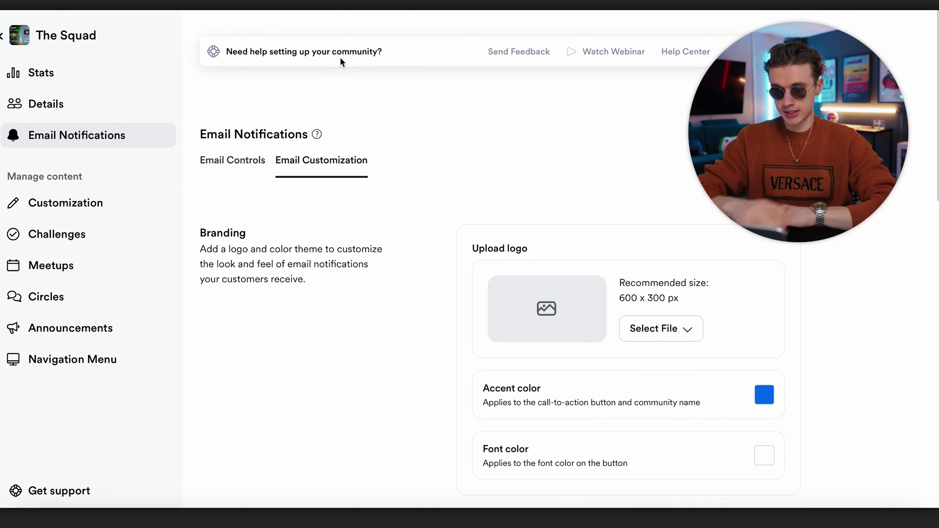
scroll(346, 285, "down", 5)
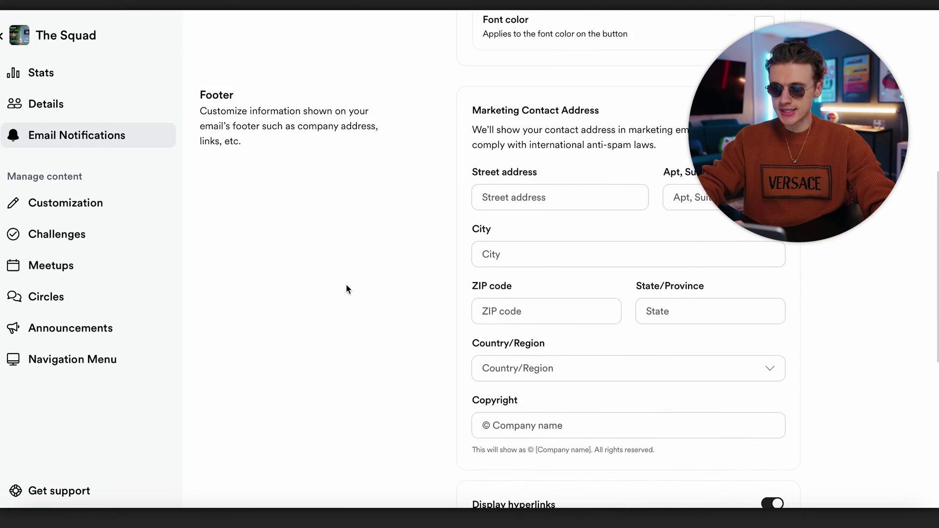
scroll(347, 286, "down", 4)
scroll(351, 274, "up", 4)
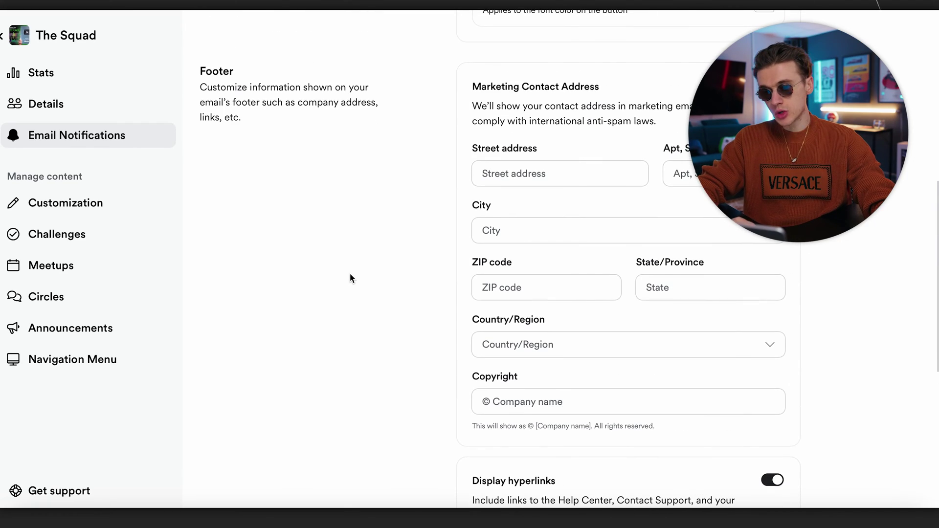
scroll(350, 275, "down", 8)
scroll(350, 278, "up", 1)
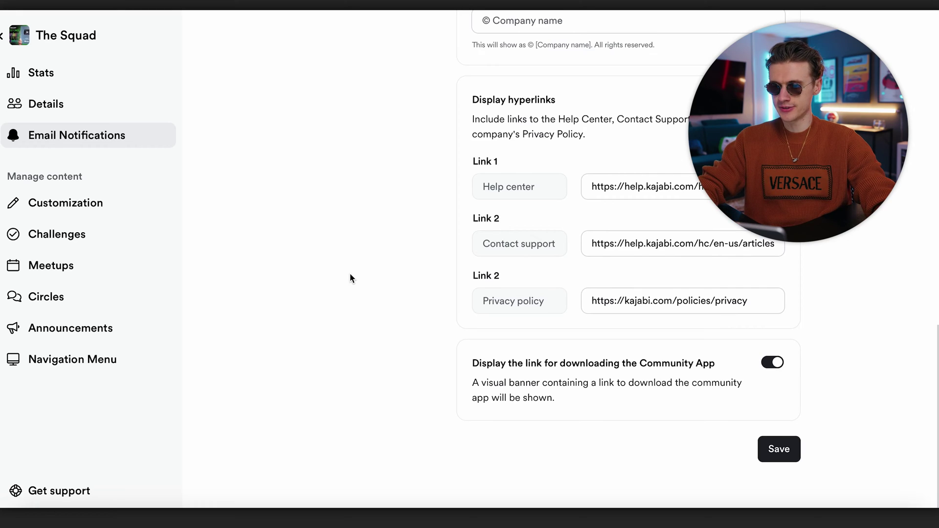
scroll(350, 278, "up", 10)
scroll(350, 278, "down", 6)
scroll(351, 278, "up", 15)
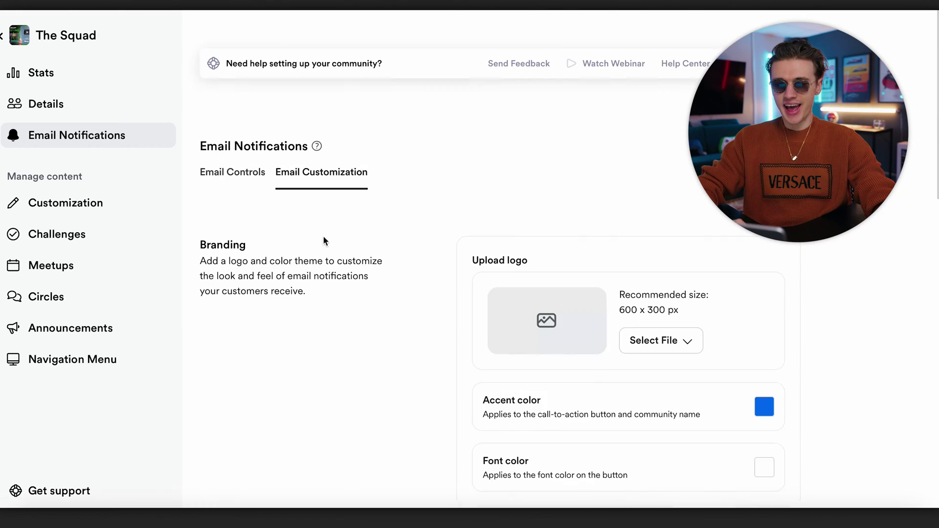
On the Customization page, keep leaderboards visible and Live Room access on Always open
left_click(86, 212)
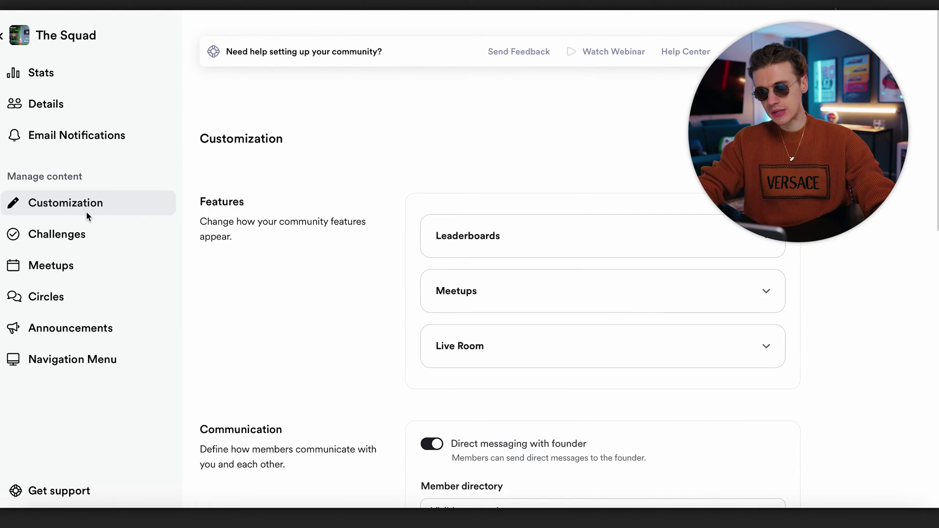
left_click(461, 251)
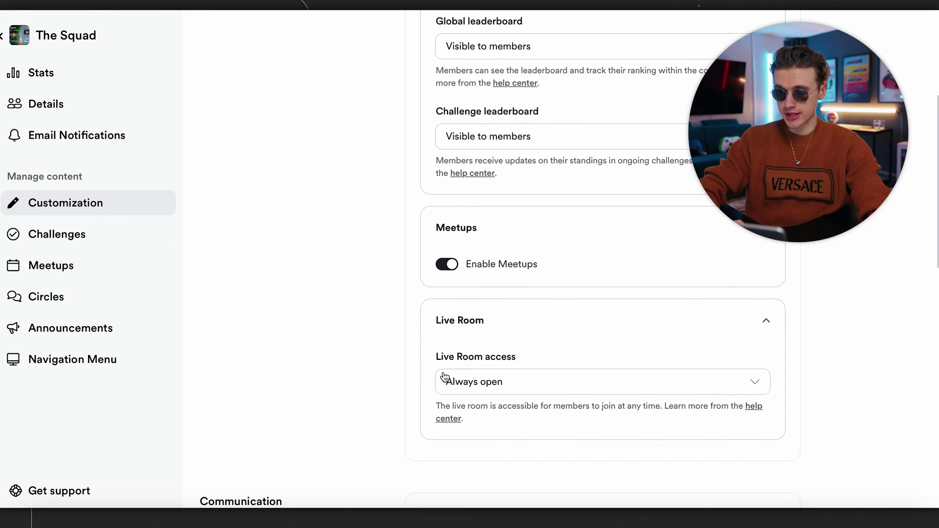
left_click(466, 275)
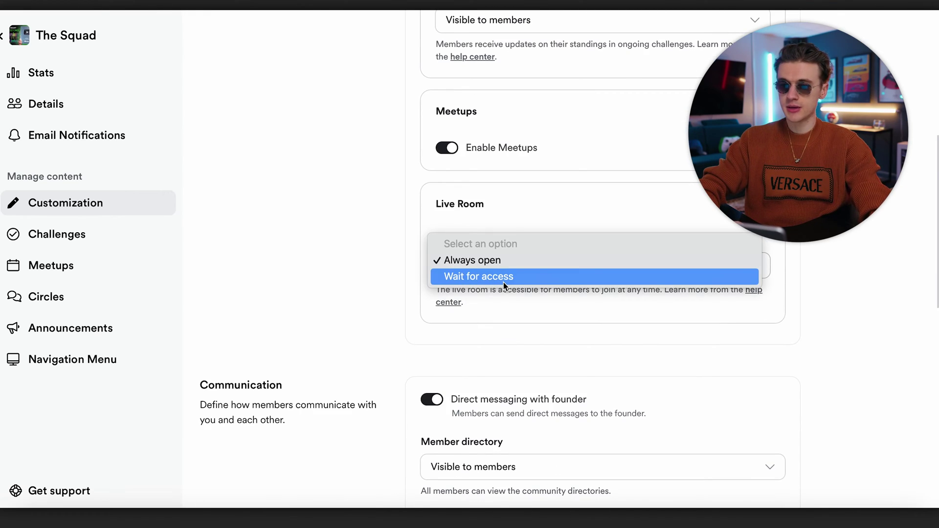
left_click(430, 260)
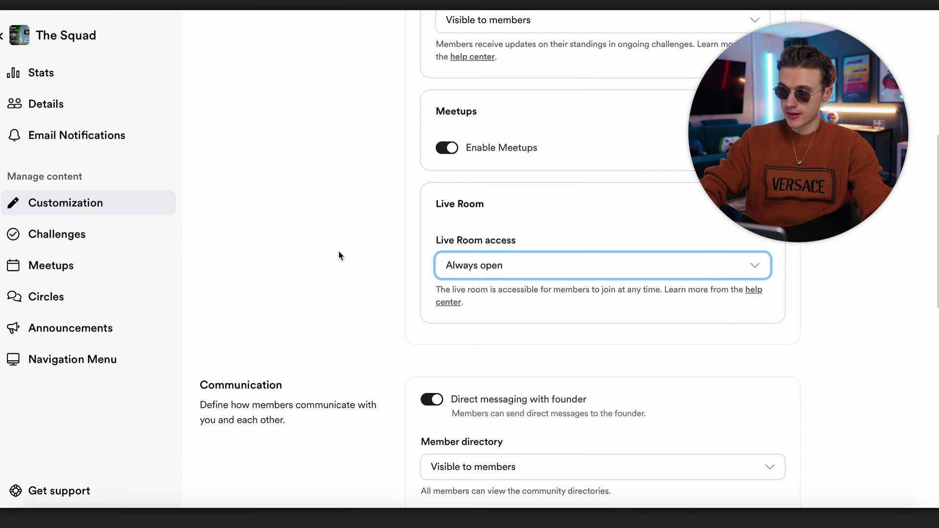
left_click(130, 234)
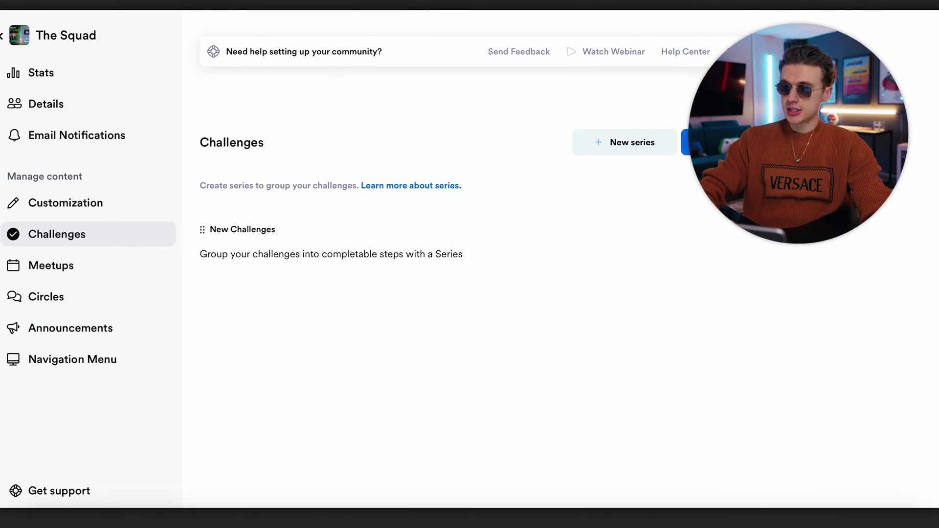
Start a new one-time challenge beginning today with a 14-day duration
left_click(710, 144)
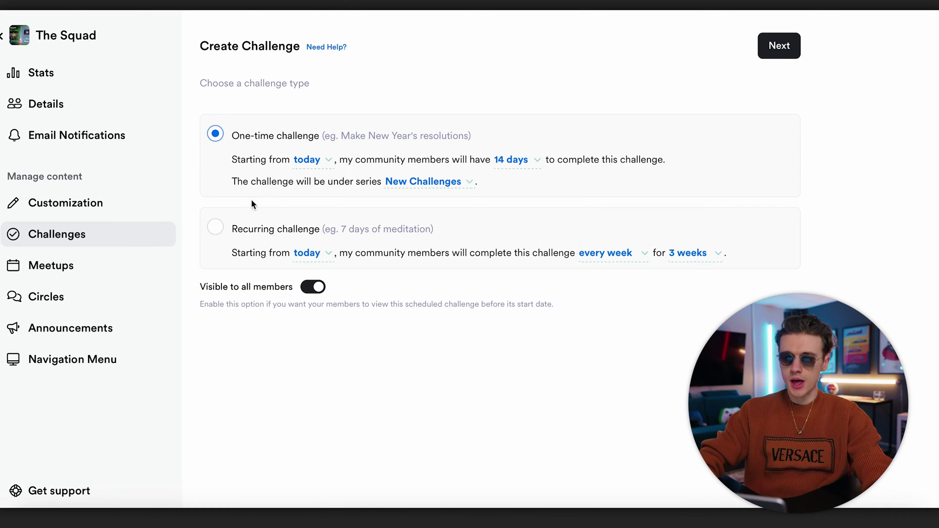
left_click(302, 166)
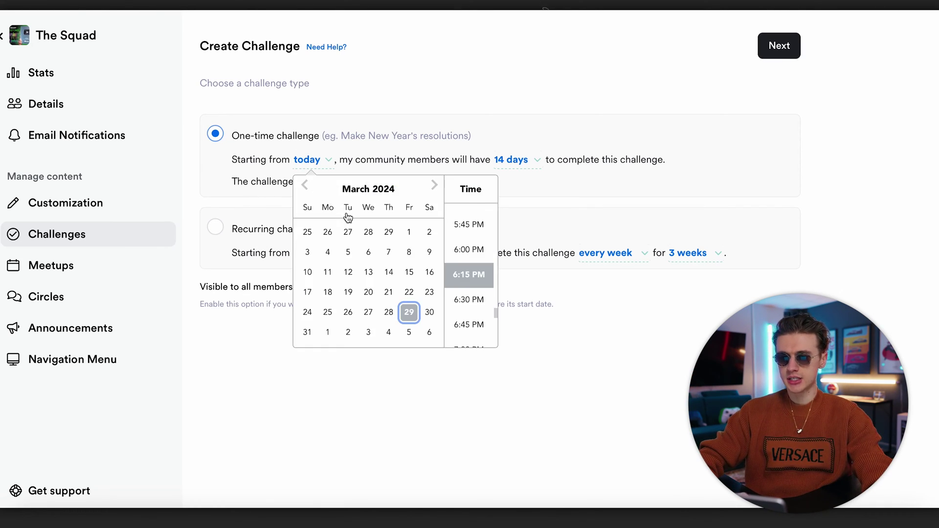
left_click(530, 160)
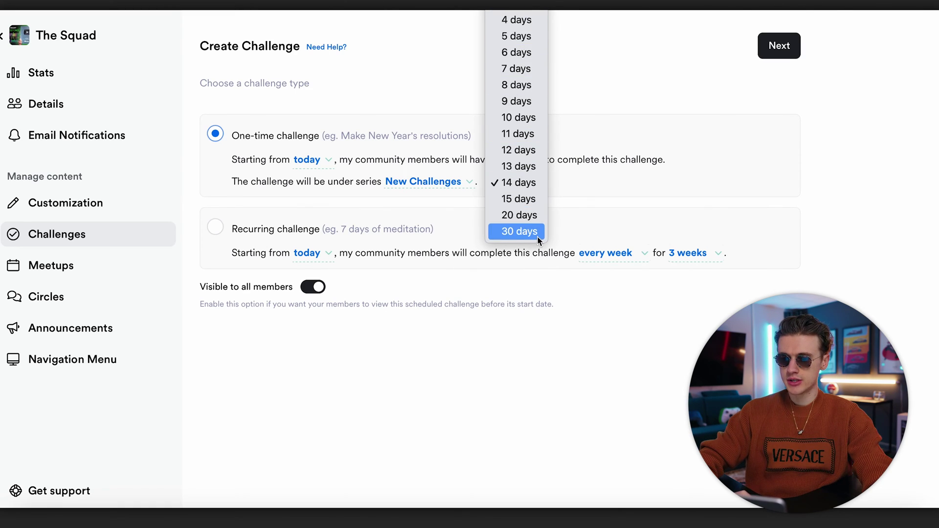
left_click(624, 183)
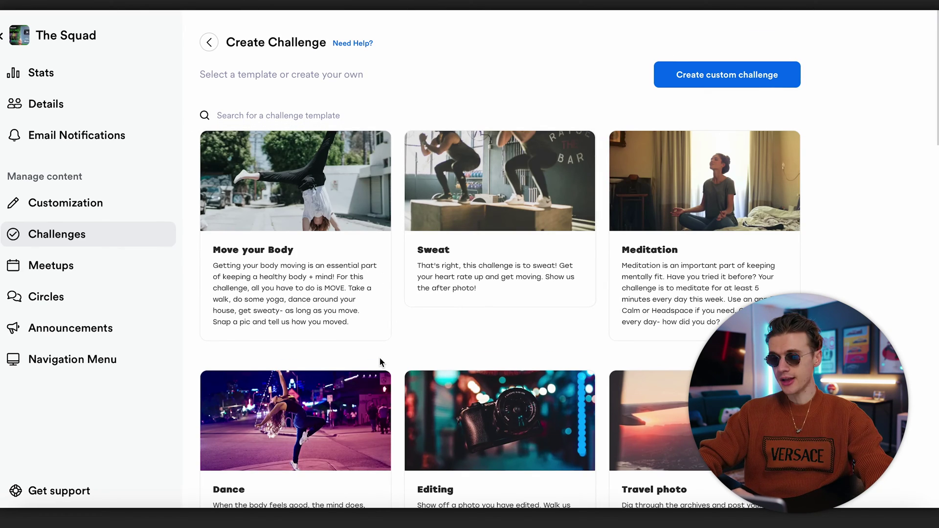
Browse the challenge template gallery and choose the Editing template
scroll(380, 360, "down", 5)
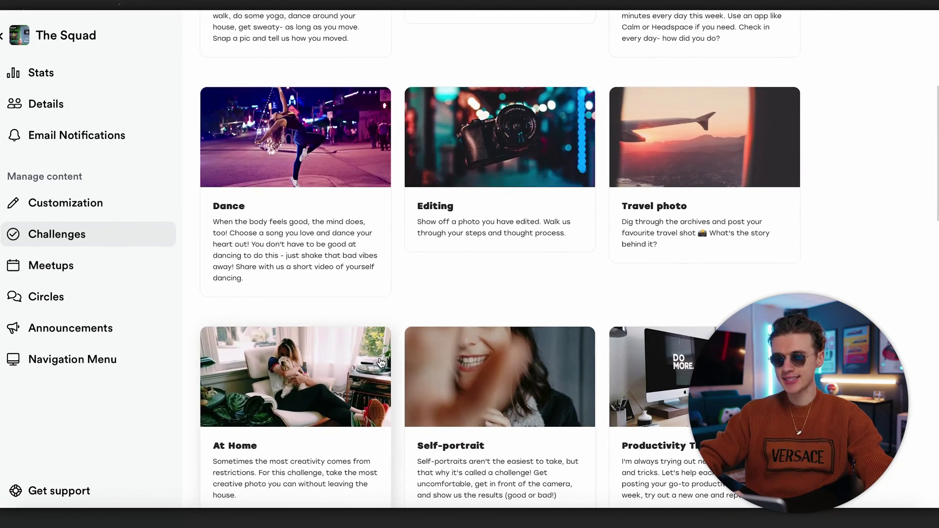
scroll(380, 363, "down", 8)
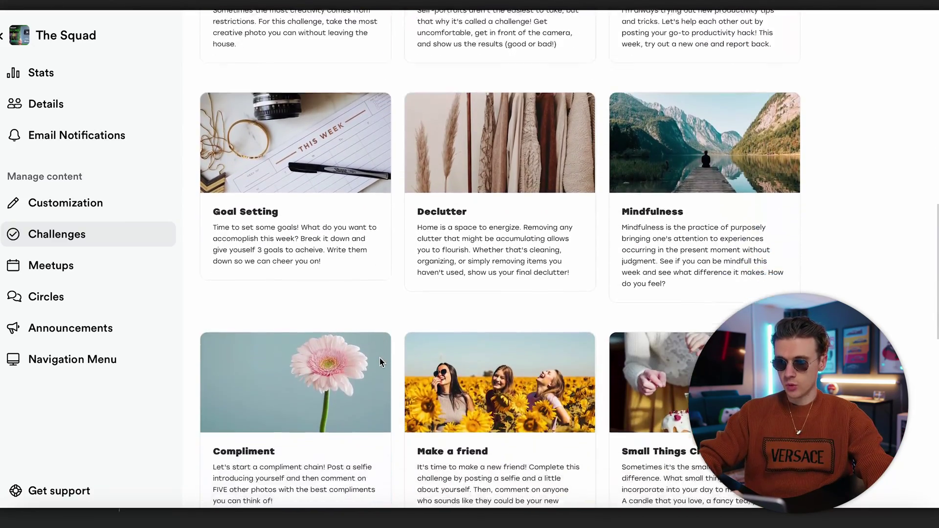
scroll(379, 358, "down", 3)
scroll(379, 357, "up", 9)
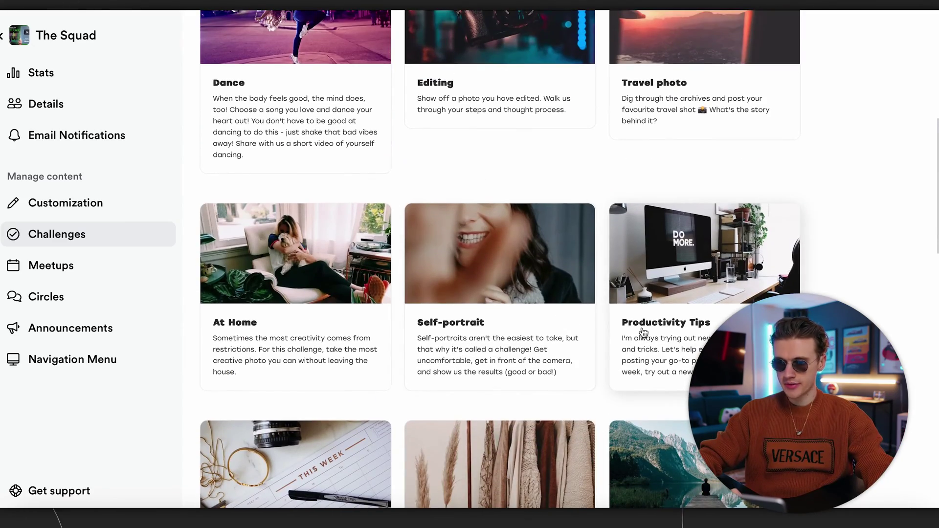
scroll(493, 311, "up", 3)
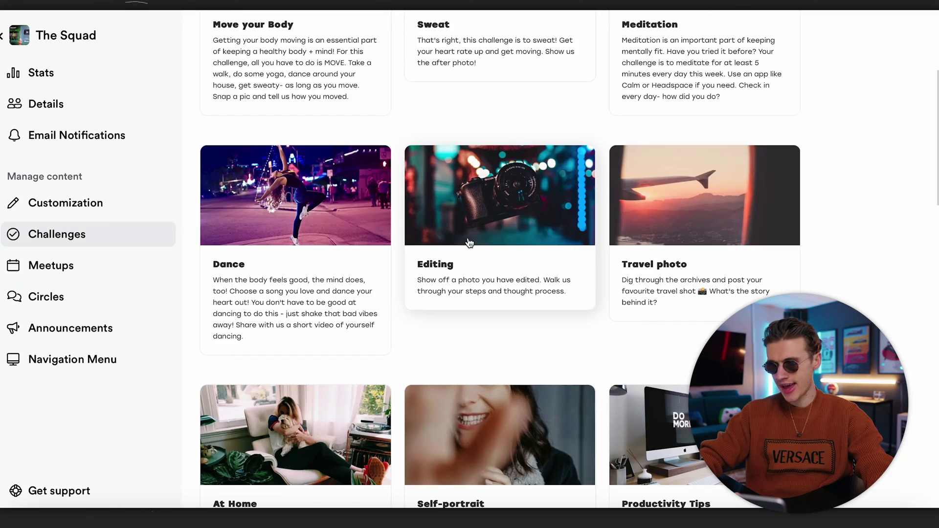
scroll(669, 232, "up", 4)
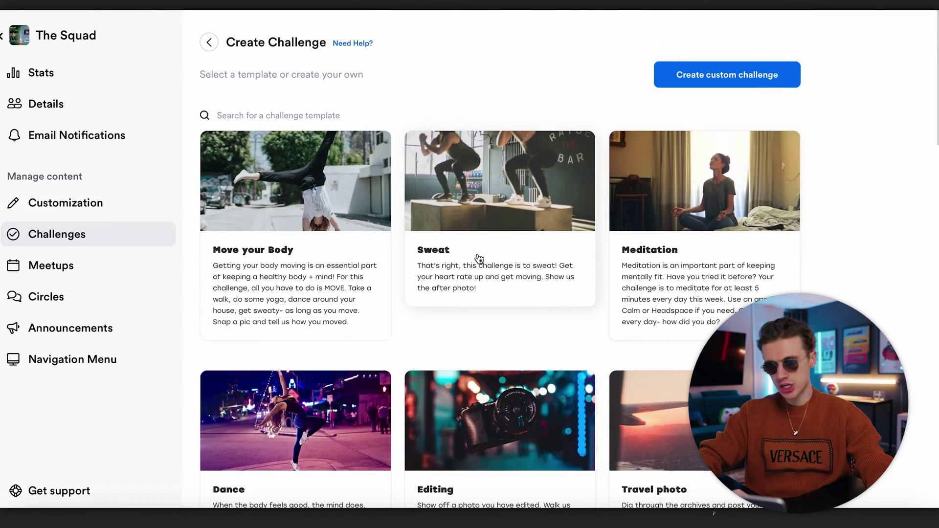
scroll(479, 258, "down", 18)
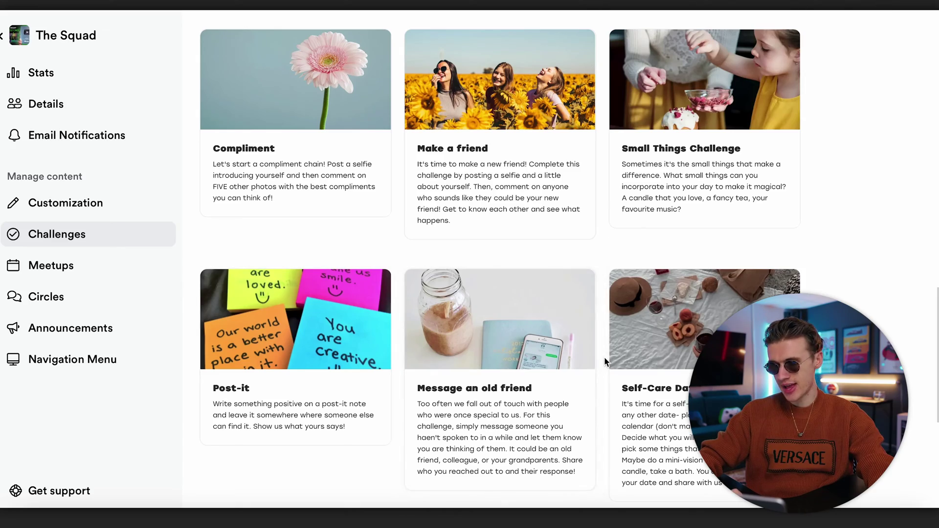
scroll(604, 361, "up", 1)
scroll(604, 361, "down", 8)
scroll(680, 327, "up", 12)
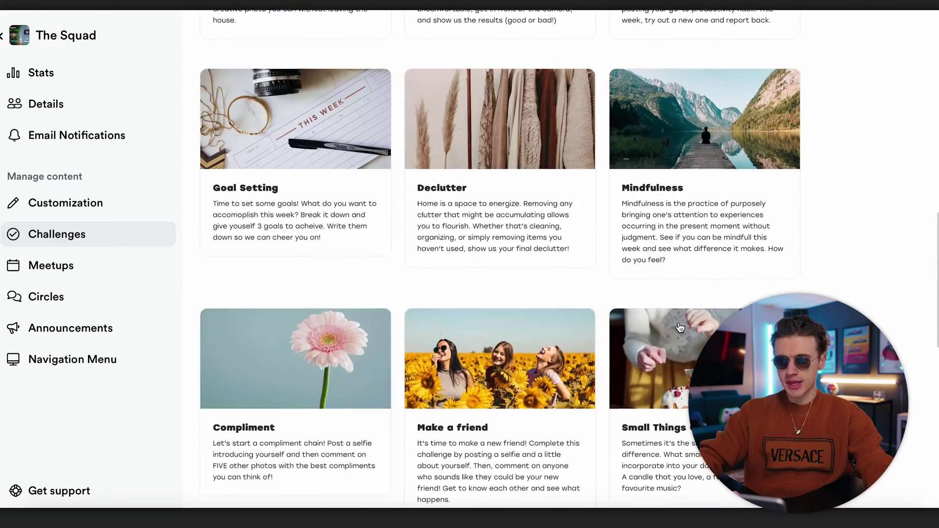
scroll(680, 327, "up", 12)
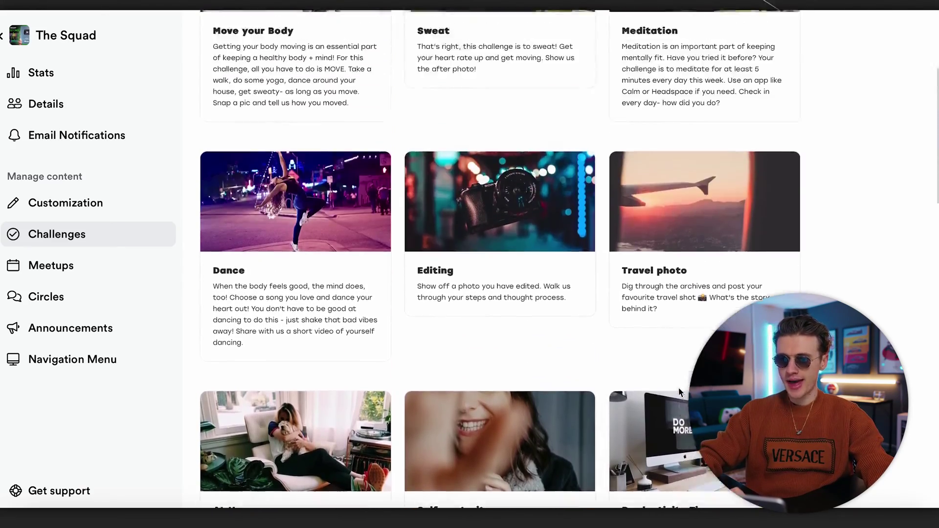
left_click(512, 253)
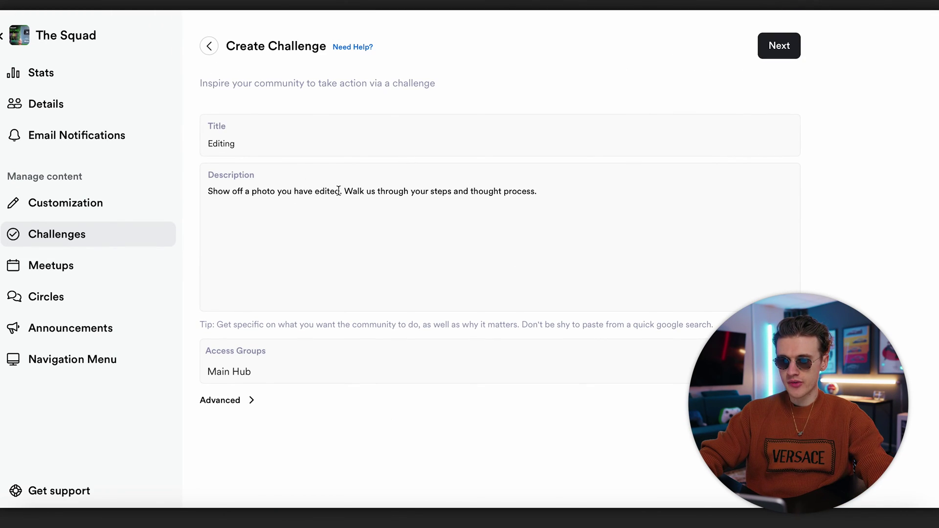
Reword the Editing description for video with '12 min thumb' and set the prize to Camera
left_click_drag(566, 196, 232, 163)
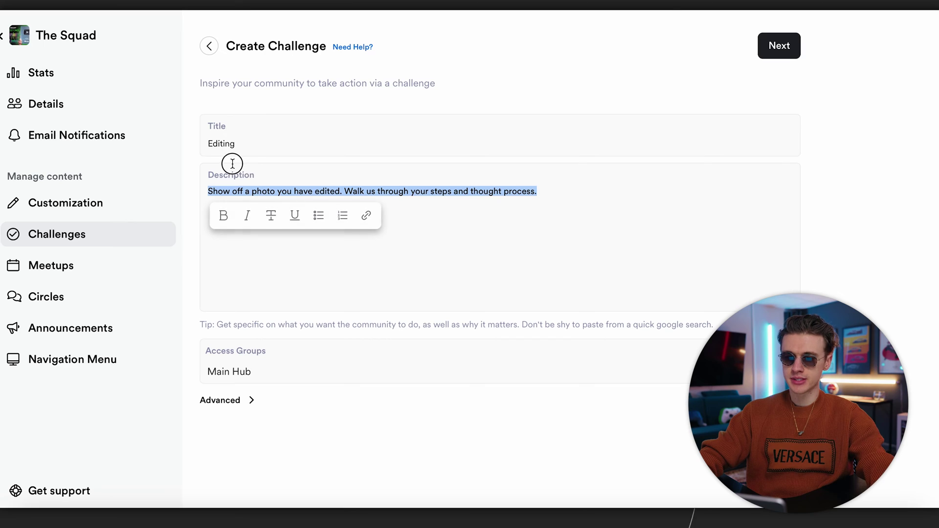
left_click(261, 190)
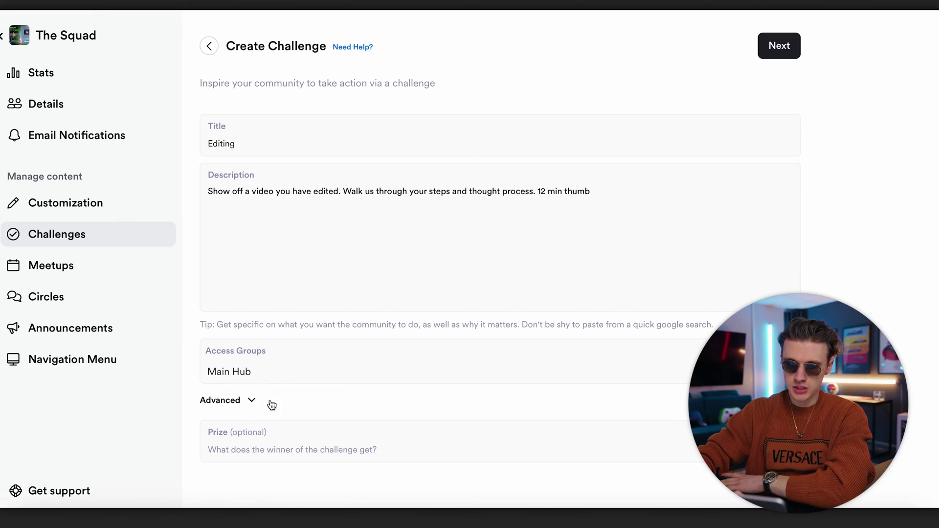
left_click(270, 453)
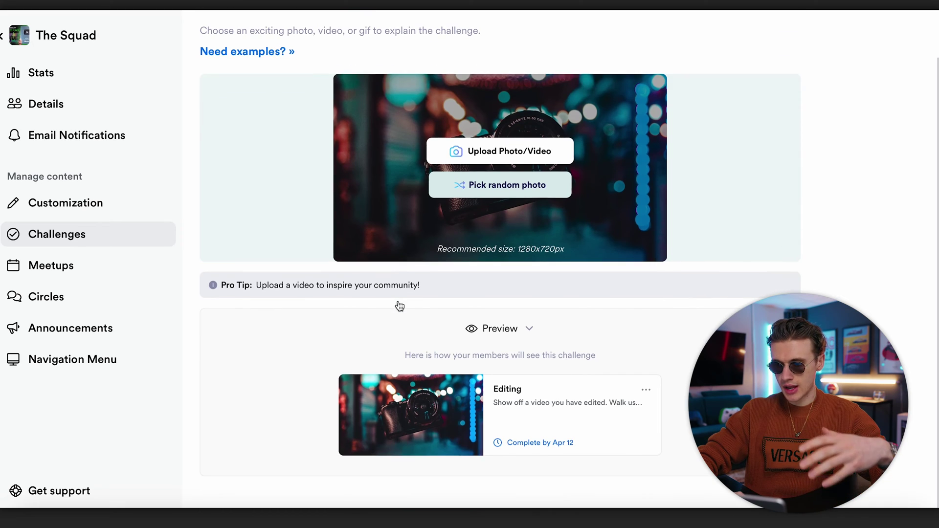
Save the Editing challenge, active until 04/12/2024, and go to Meetups
scroll(496, 202, "up", 1)
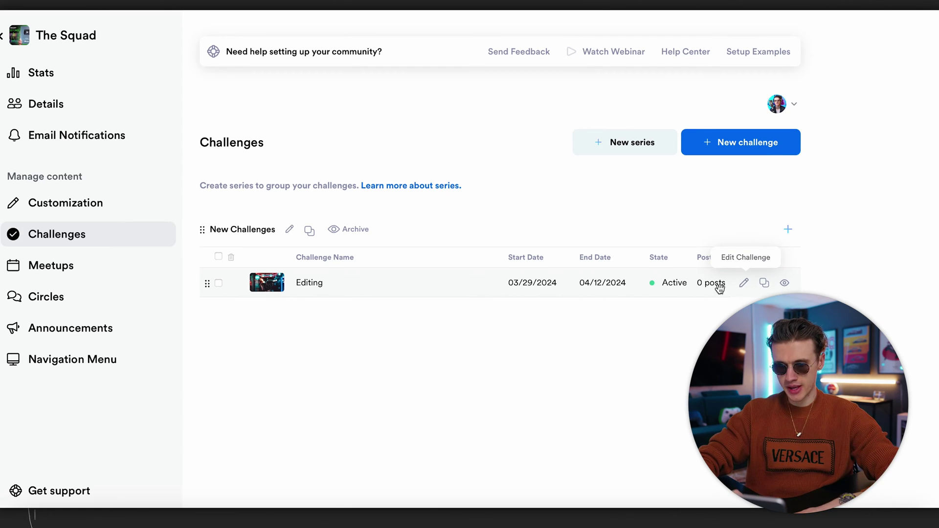
left_click(128, 270)
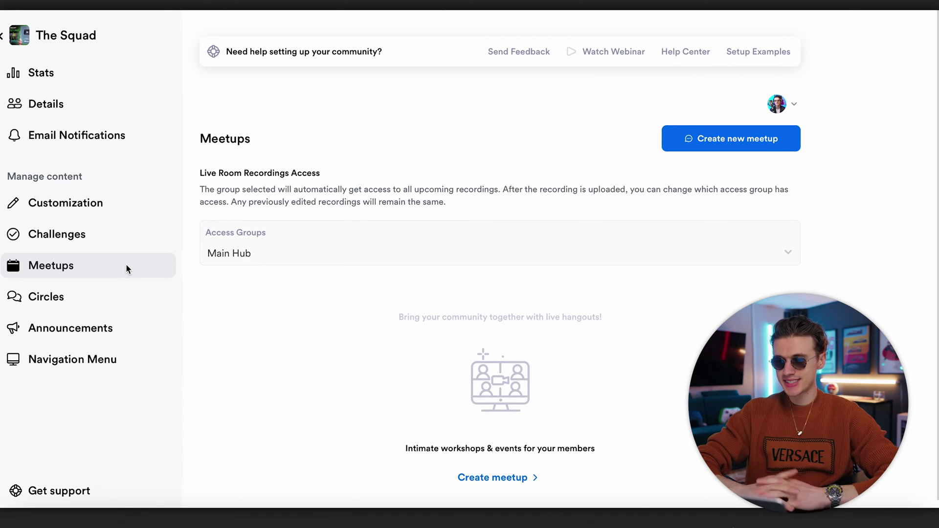
Open a Create Meetup form for today 7:00–8:00 PM and check its access groups without saving
left_click(721, 145)
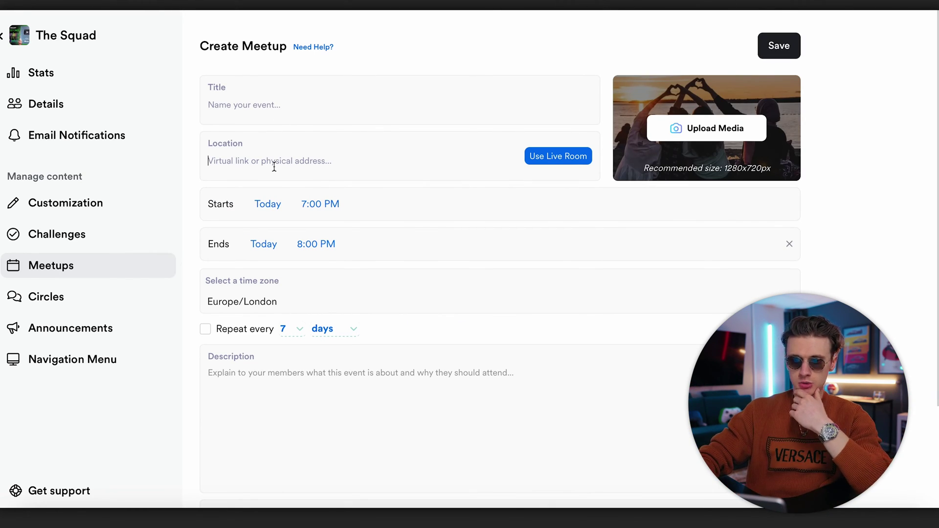
scroll(331, 254, "down", 2)
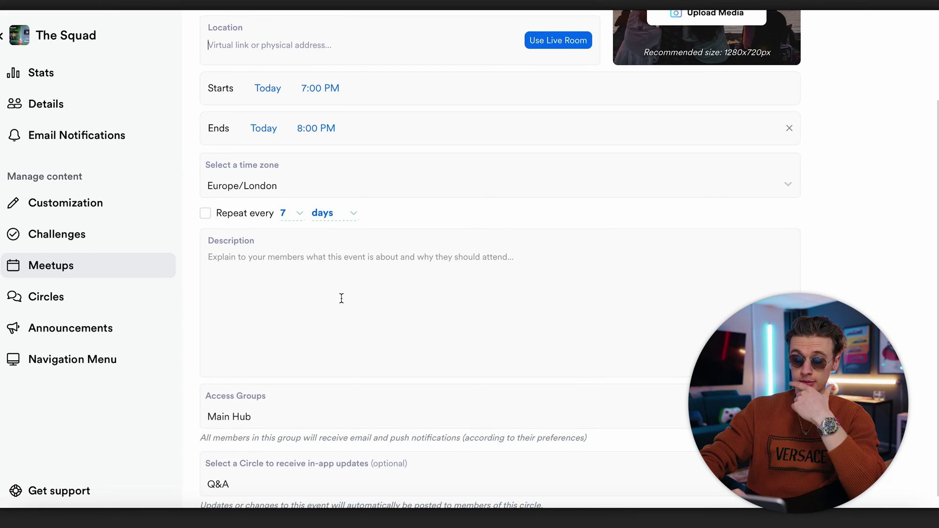
scroll(341, 298, "down", 1)
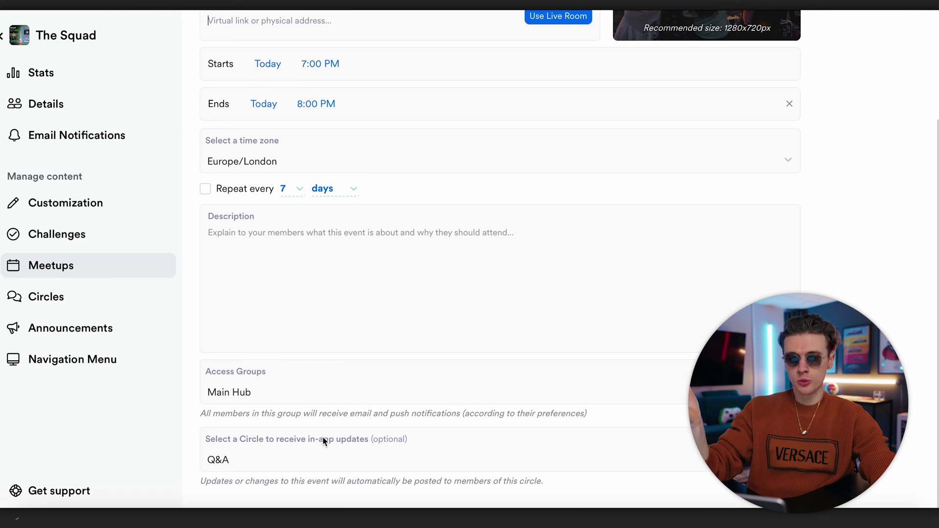
left_click(310, 398)
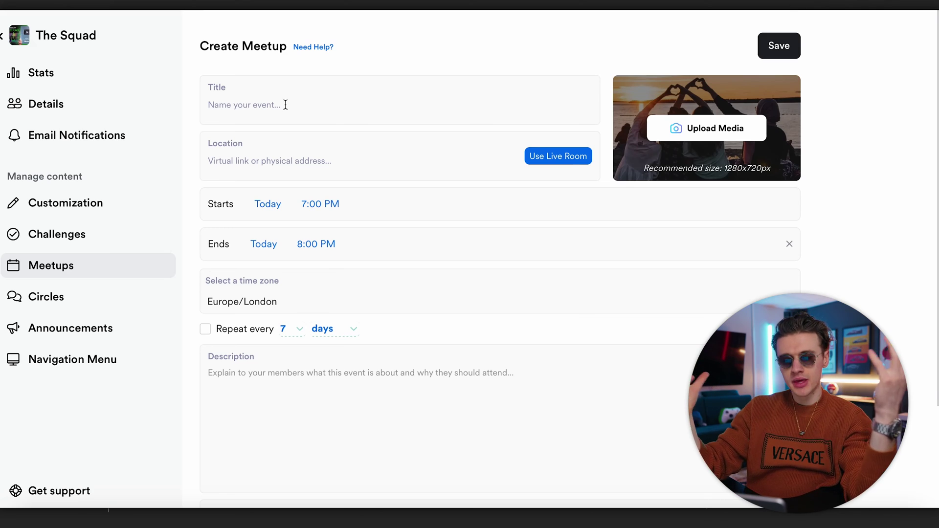
Visit Circles, Announcements and Navigation Menu, then exit admin into The Squad's member view
left_click(62, 302)
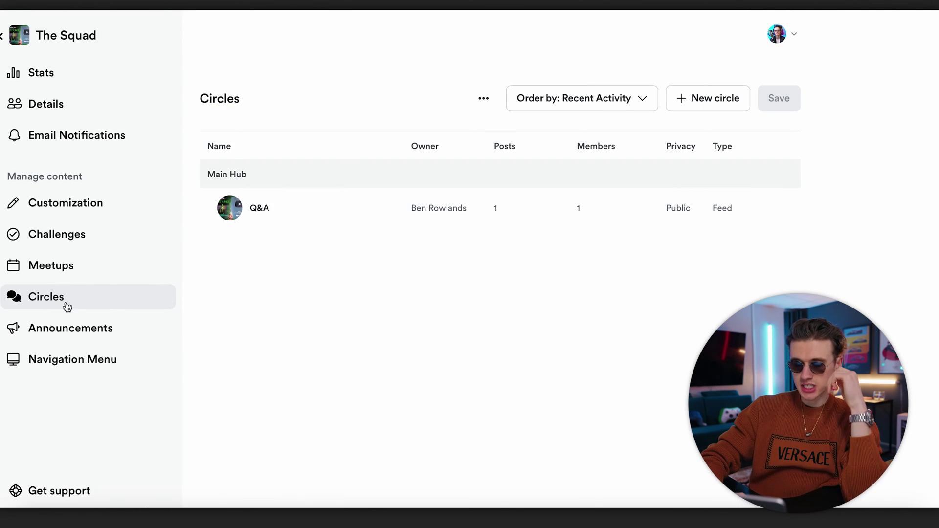
left_click(81, 330)
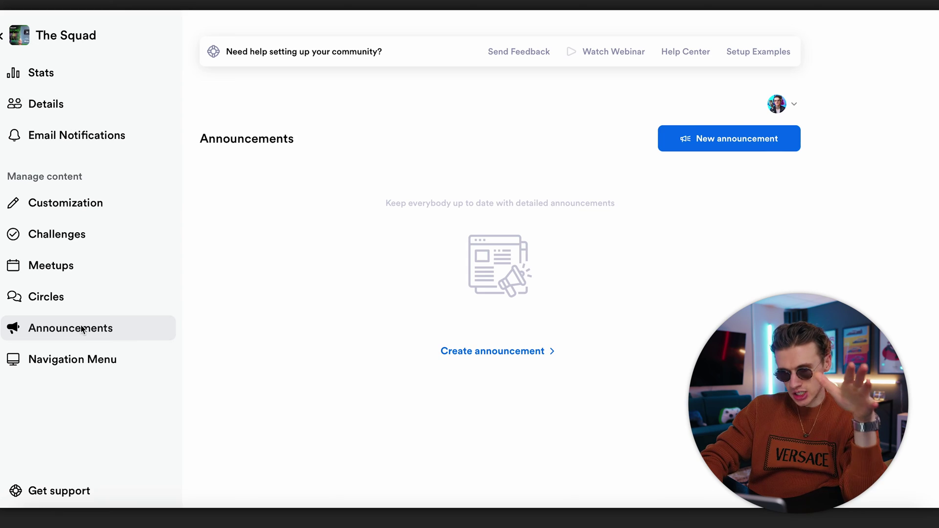
left_click(69, 368)
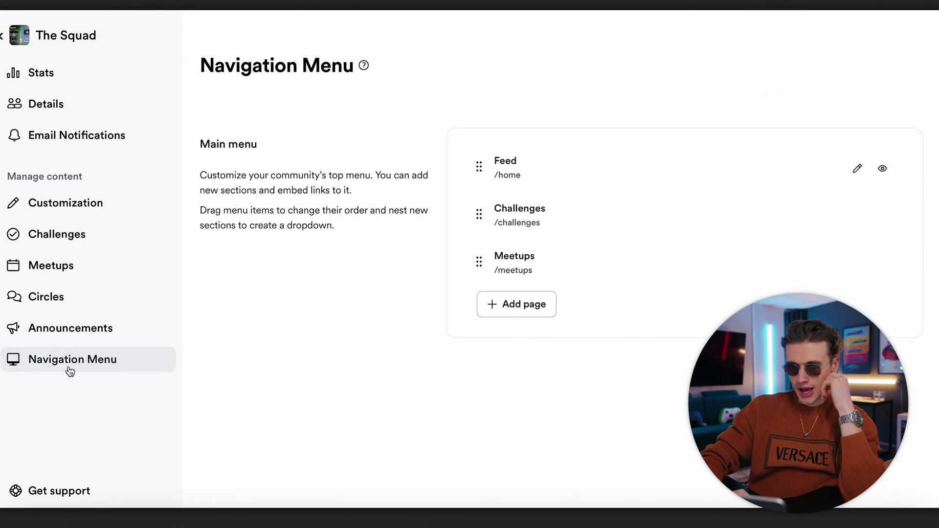
left_click(1, 36)
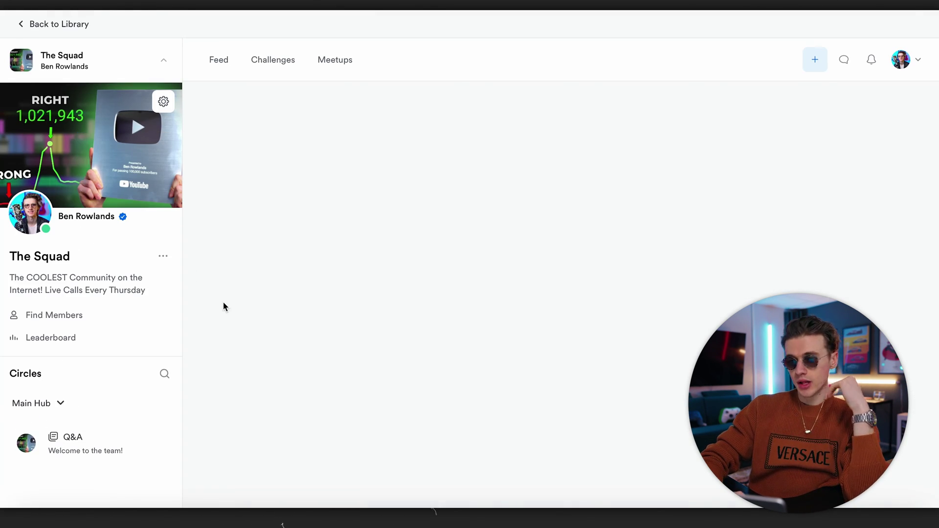
As a member, create an entry in the Editing challenge, then check the empty Meetups tab
left_click(274, 59)
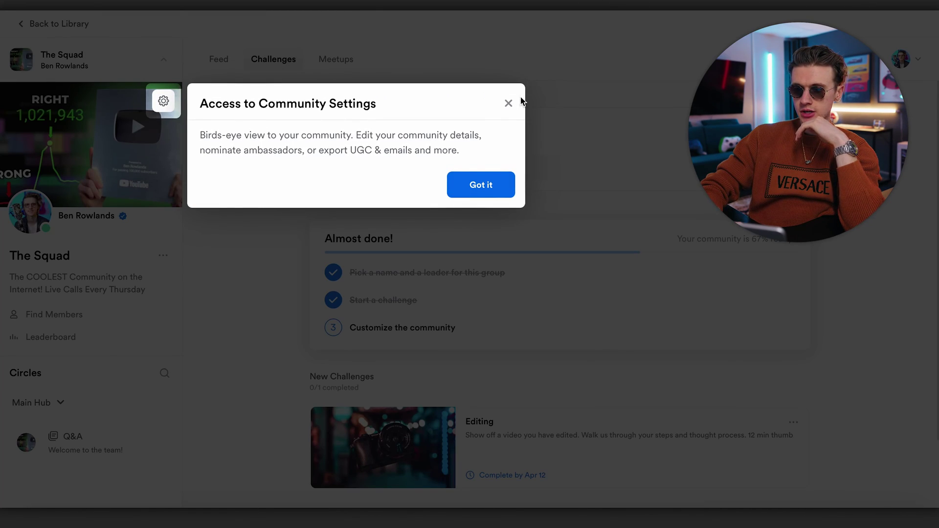
left_click(509, 103)
scroll(440, 293, "down", 3)
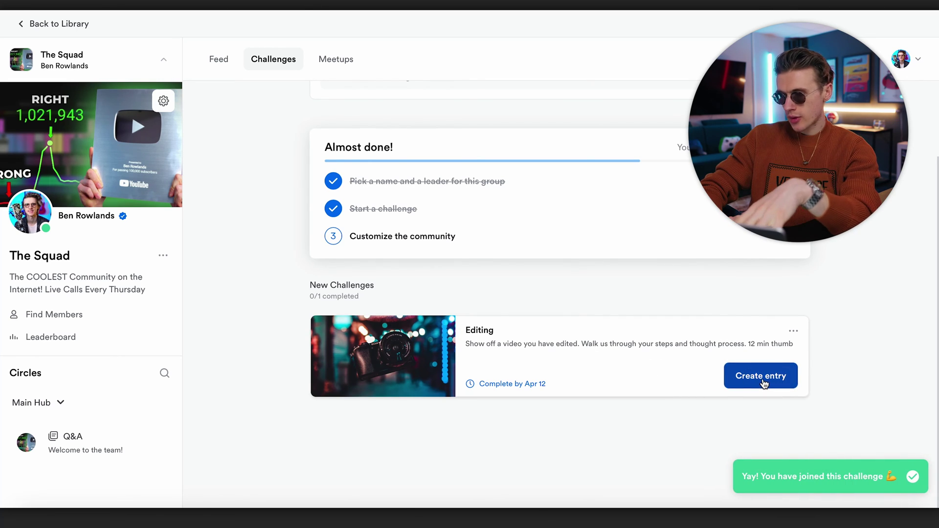
left_click(761, 377)
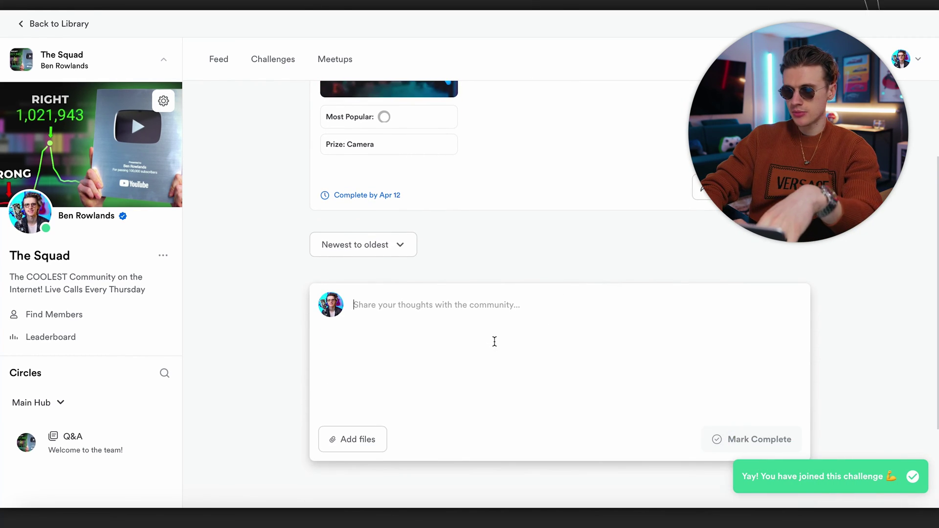
scroll(495, 341, "up", 3)
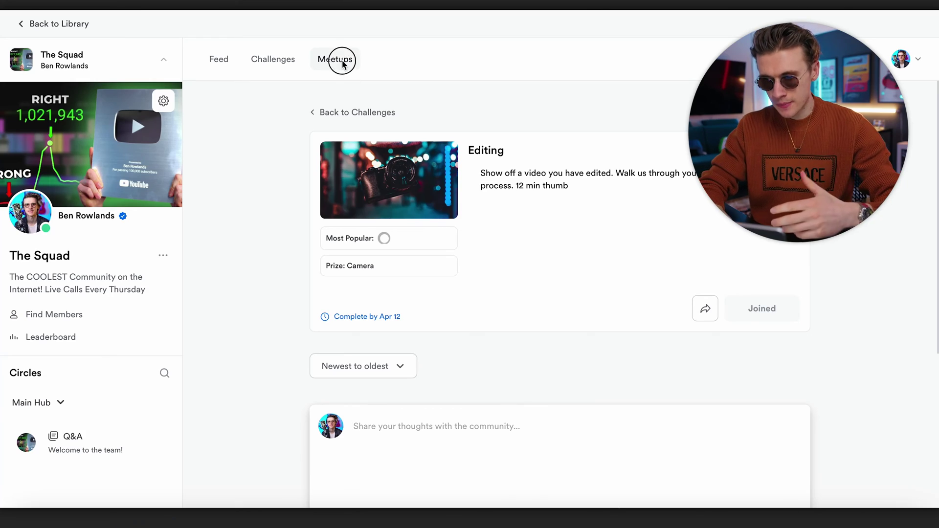
left_click(343, 63)
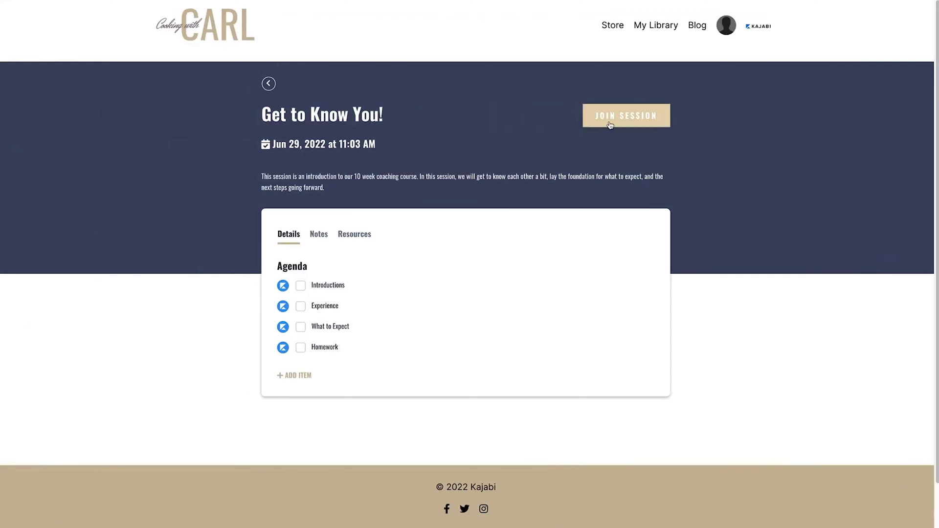
Join the 'Get to Know You!' coaching session
left_click(611, 122)
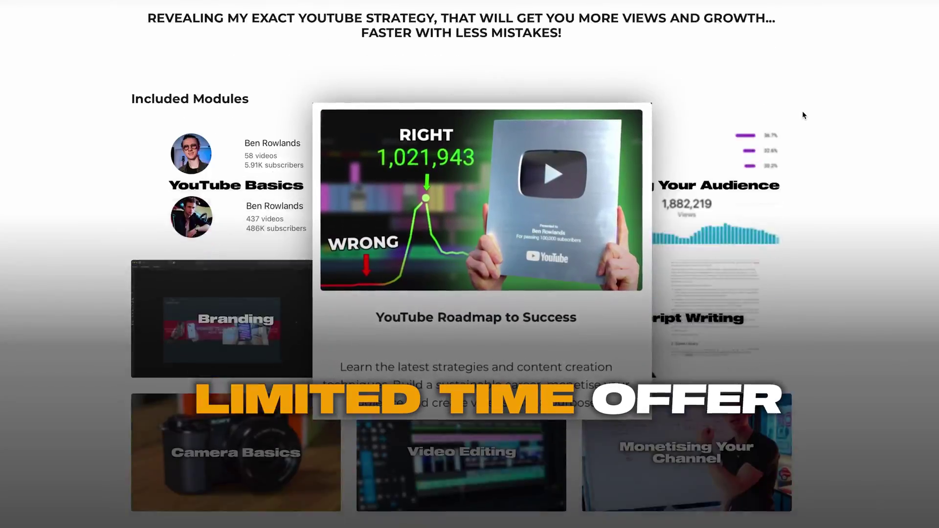
scroll(803, 111, "down", 9)
scroll(802, 115, "down", 10)
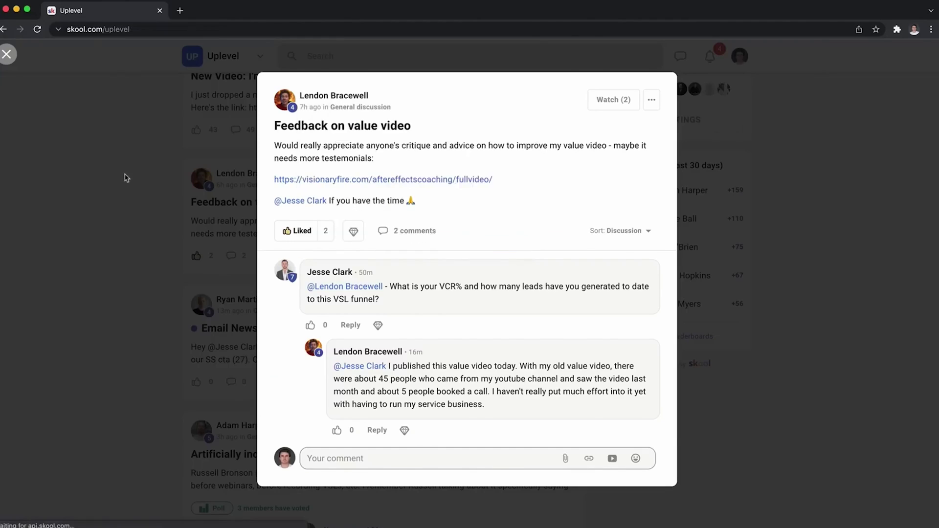
Close the open post, view Leaderboards, then start a Demo Group post titled 'Everything you need, no'
left_click(126, 180)
scroll(142, 224, "up", 5)
left_click(391, 84)
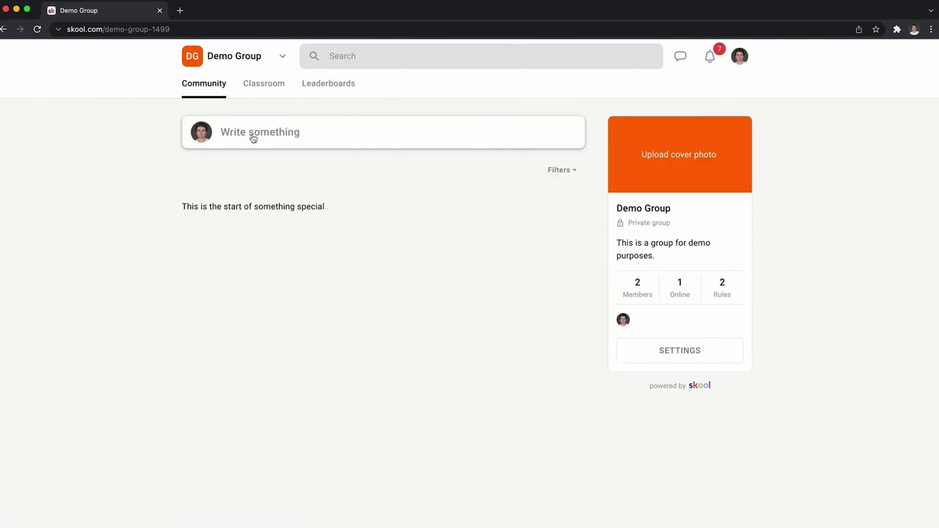
left_click(253, 138)
type("Everything you need, no")
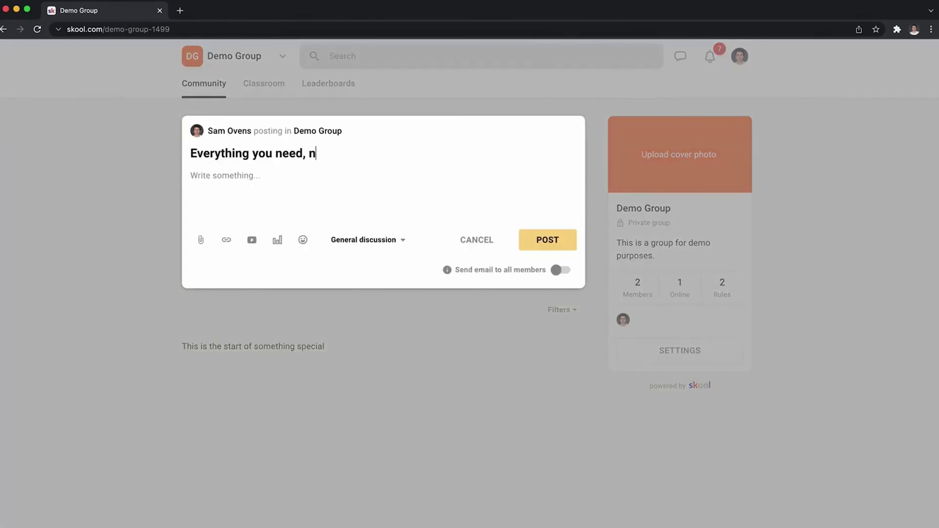